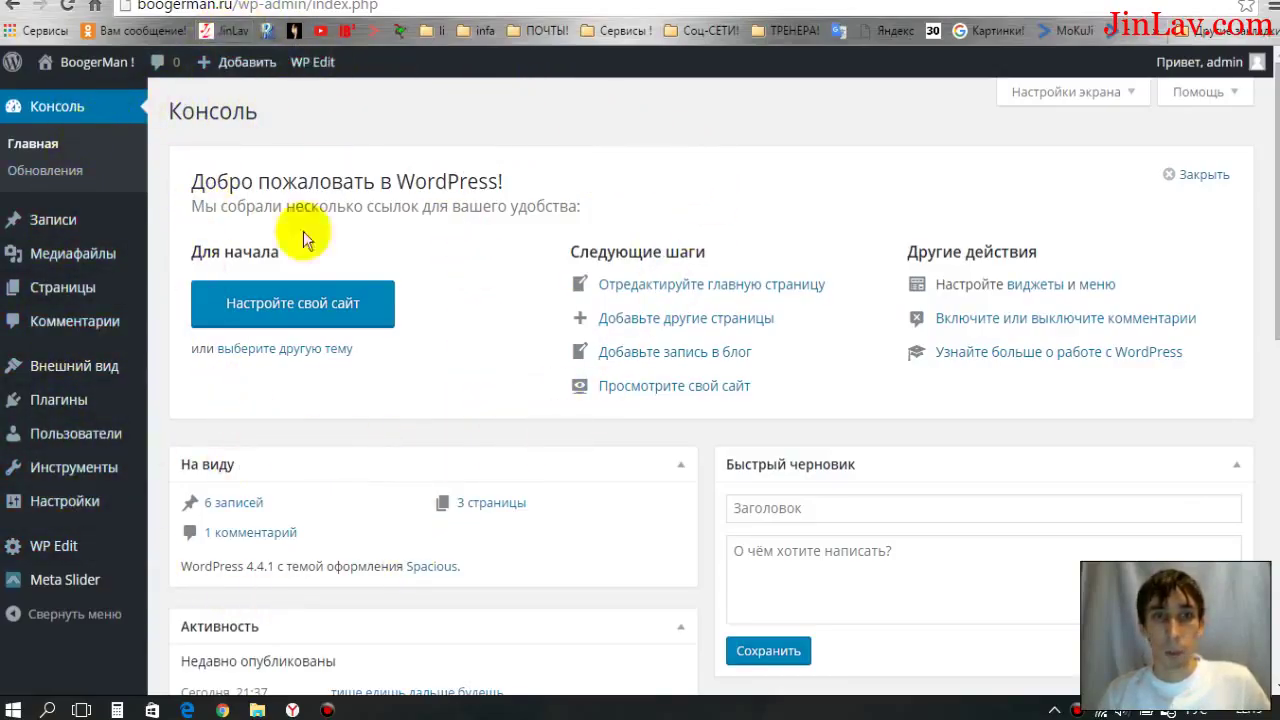
- Open the public BoogerMan ! home page and examine its header, image banner, sample text and footer
{"action": "mouse_move", "coordinate": [55, 64]}
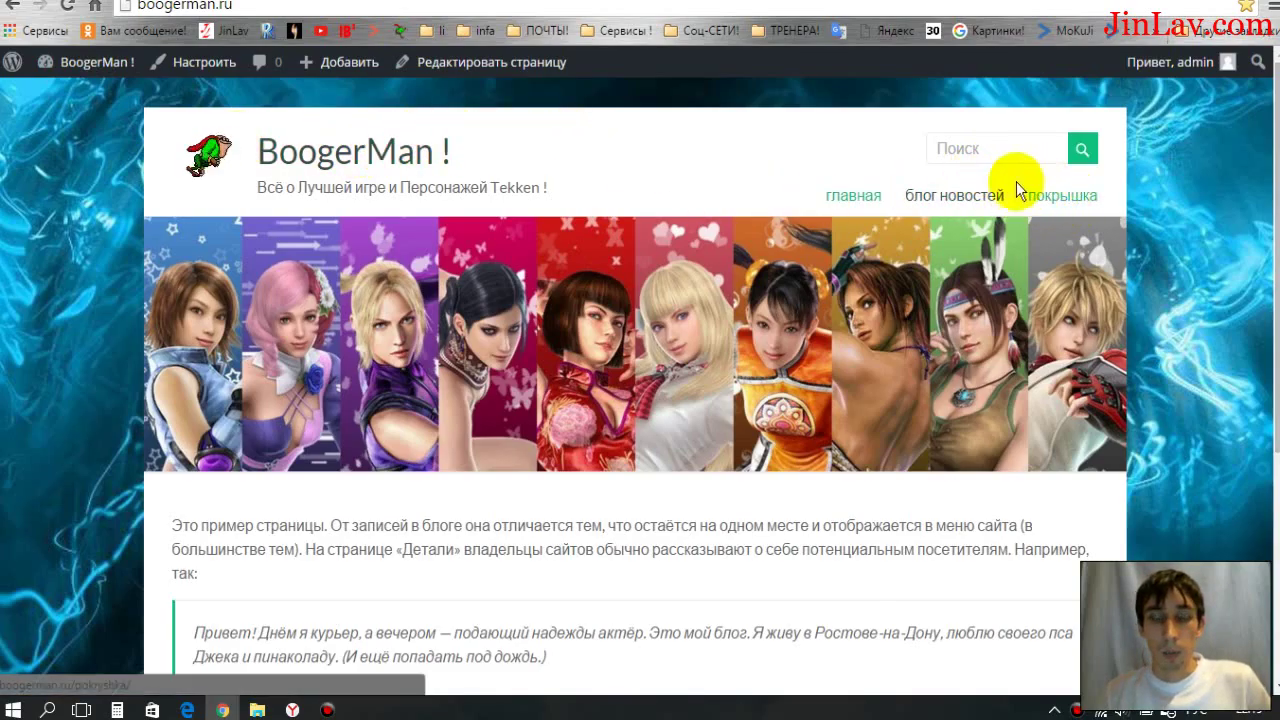
{"action": "scroll", "coordinate": [448, 490], "scroll_direction": "down", "scroll_amount": 3}
{"action": "scroll", "coordinate": [448, 490], "scroll_direction": "down", "scroll_amount": 1}
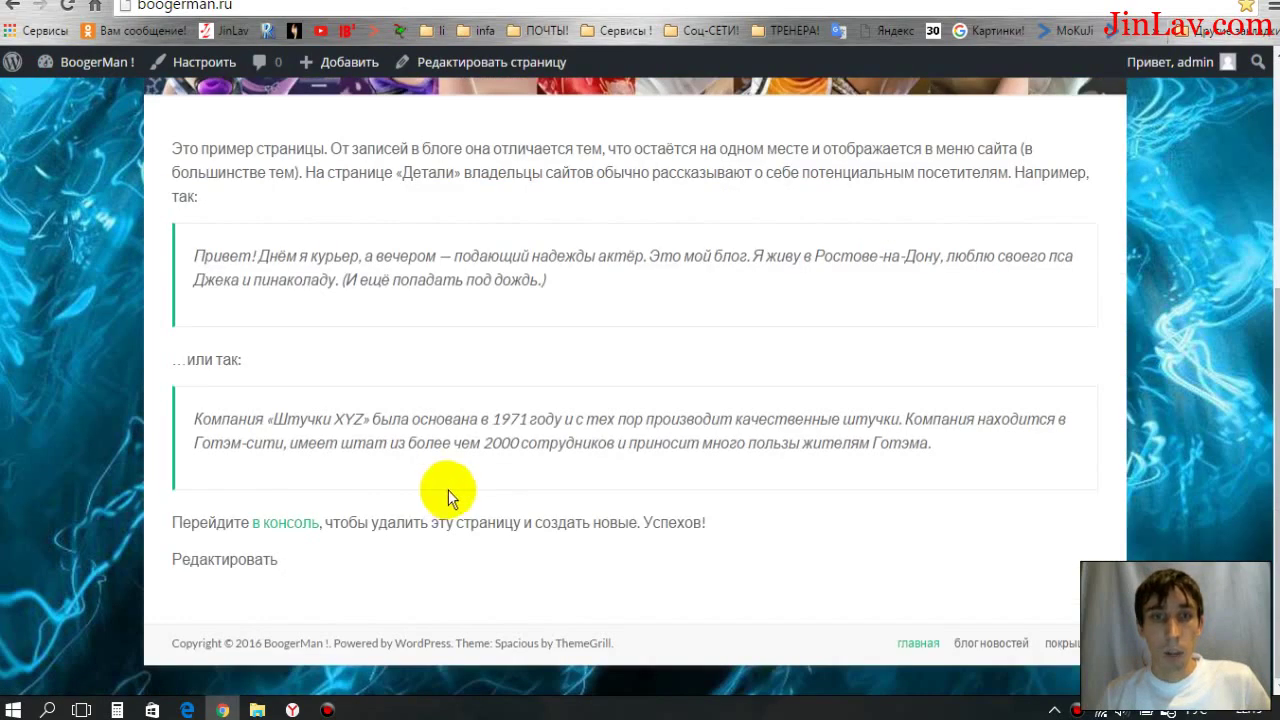
{"action": "scroll", "coordinate": [891, 491], "scroll_direction": "up", "scroll_amount": 4}
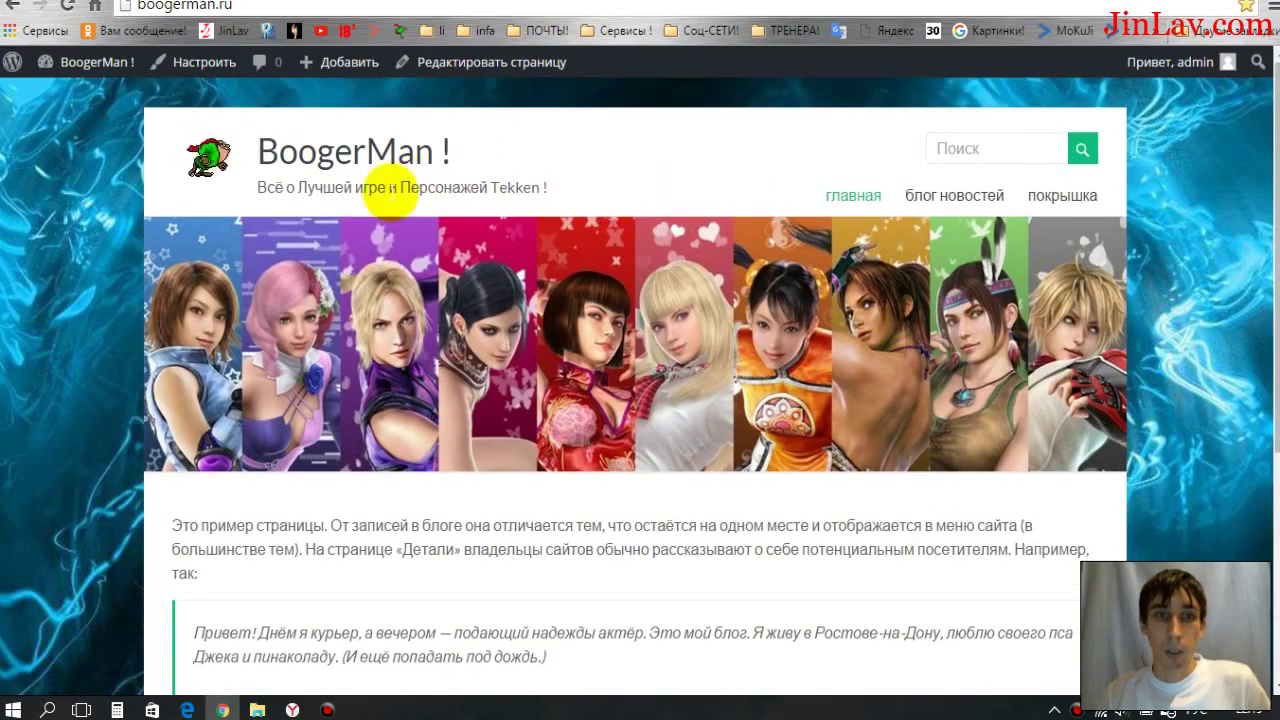
{"action": "scroll", "coordinate": [429, 420], "scroll_direction": "down", "scroll_amount": 3}
{"action": "scroll", "coordinate": [443, 288], "scroll_direction": "up", "scroll_amount": 2}
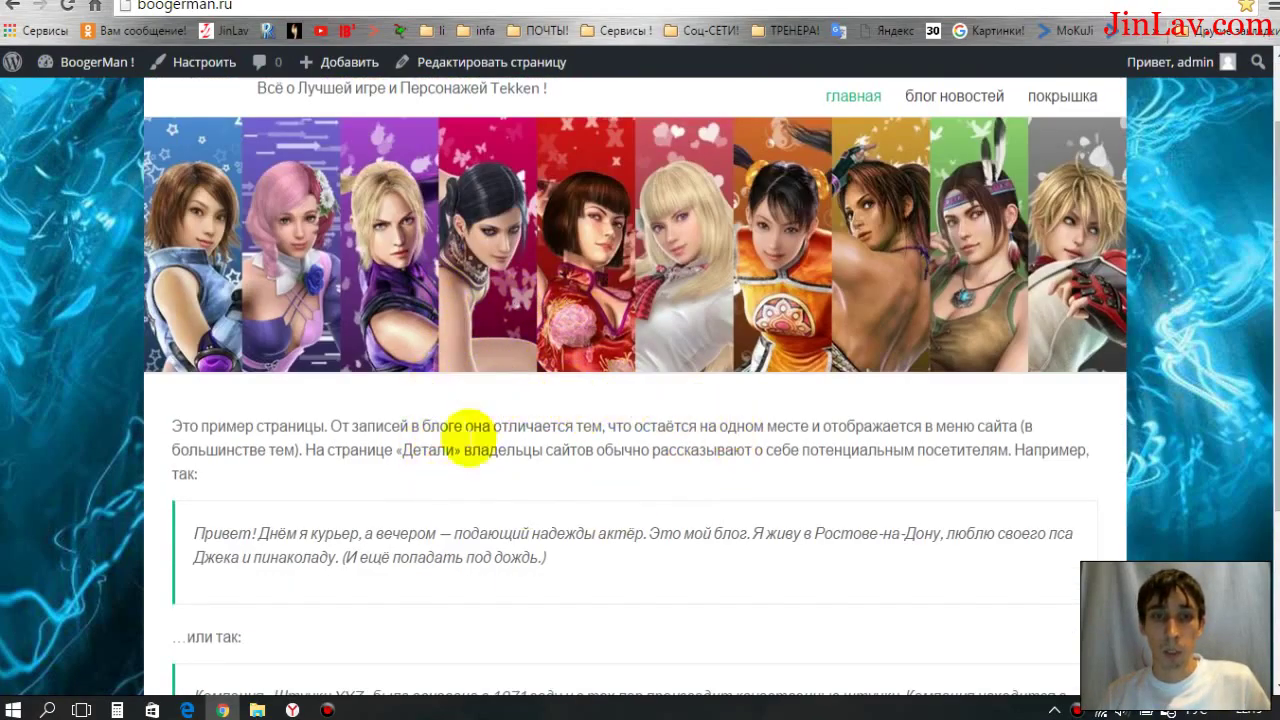
{"action": "scroll", "coordinate": [464, 496], "scroll_direction": "down", "scroll_amount": 3}
{"action": "scroll", "coordinate": [464, 496], "scroll_direction": "up", "scroll_amount": 4}
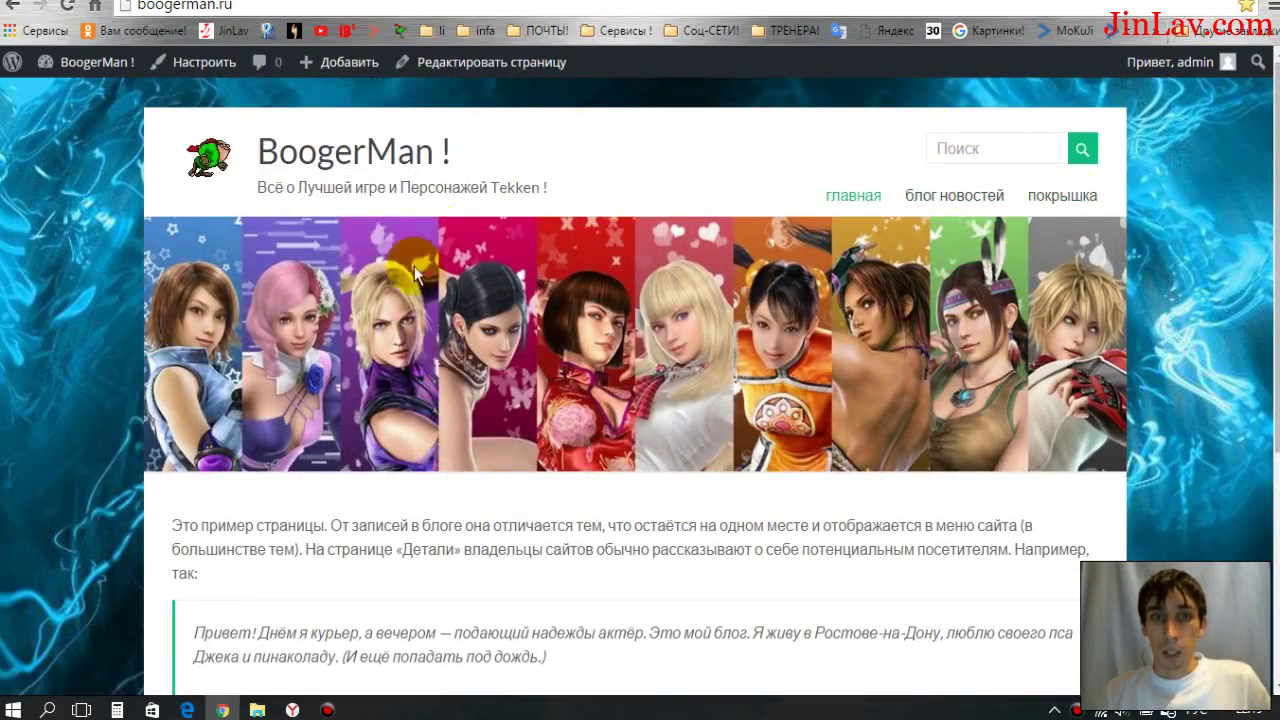
{"action": "scroll", "coordinate": [557, 455], "scroll_direction": "down", "scroll_amount": 1}
{"action": "scroll", "coordinate": [557, 455], "scroll_direction": "down", "scroll_amount": 1}
{"action": "scroll", "coordinate": [591, 420], "scroll_direction": "up", "scroll_amount": 2}
{"action": "scroll", "coordinate": [477, 508], "scroll_direction": "down", "scroll_amount": 1}
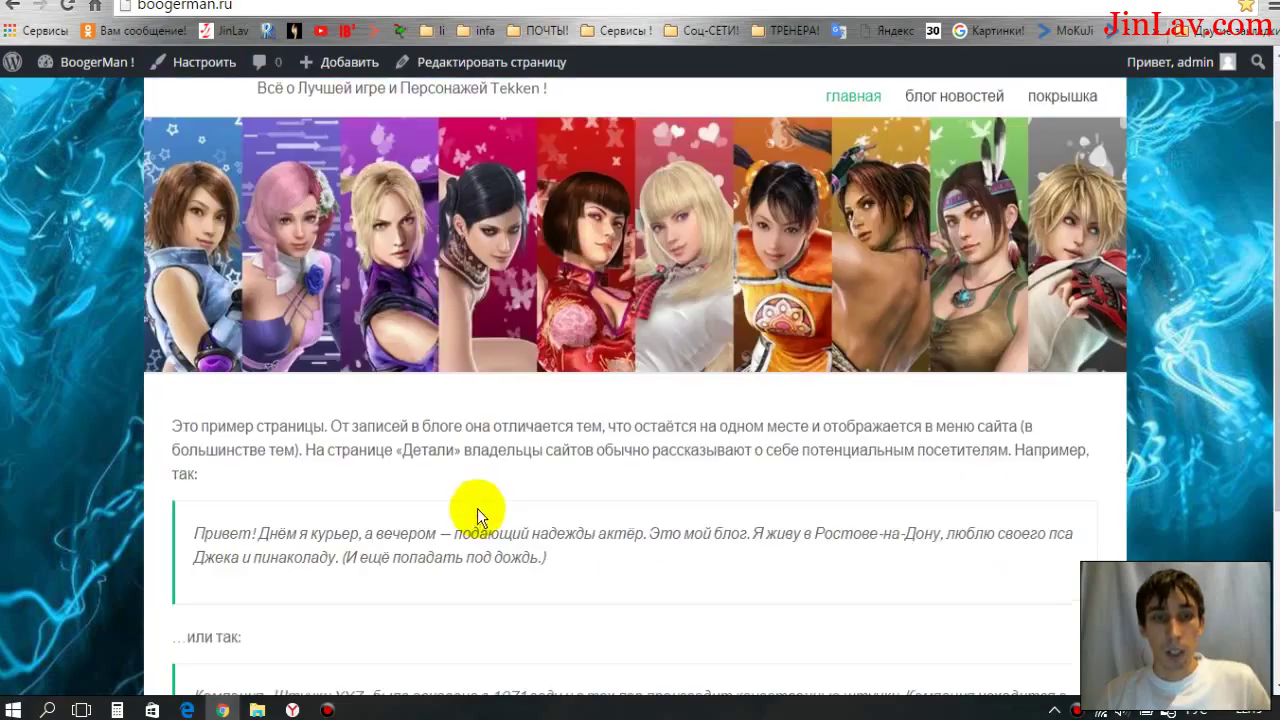
{"action": "scroll", "coordinate": [1013, 427], "scroll_direction": "down", "scroll_amount": 3}
{"action": "scroll", "coordinate": [1032, 415], "scroll_direction": "up", "scroll_amount": 4}
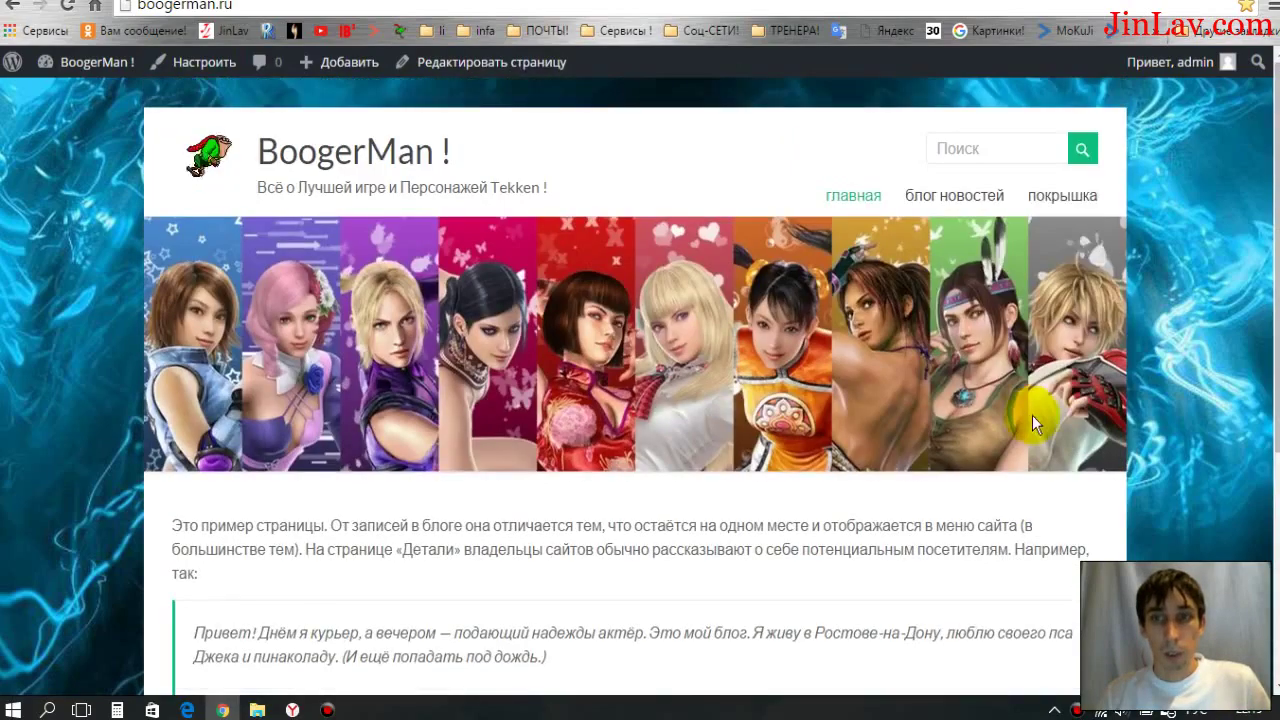
- Open the блог новостей page and examine its recent posts, categories, sidebar slider and post excerpts
{"action": "left_click", "coordinate": [918, 196]}
{"action": "scroll", "coordinate": [380, 351], "scroll_direction": "down", "scroll_amount": 2}
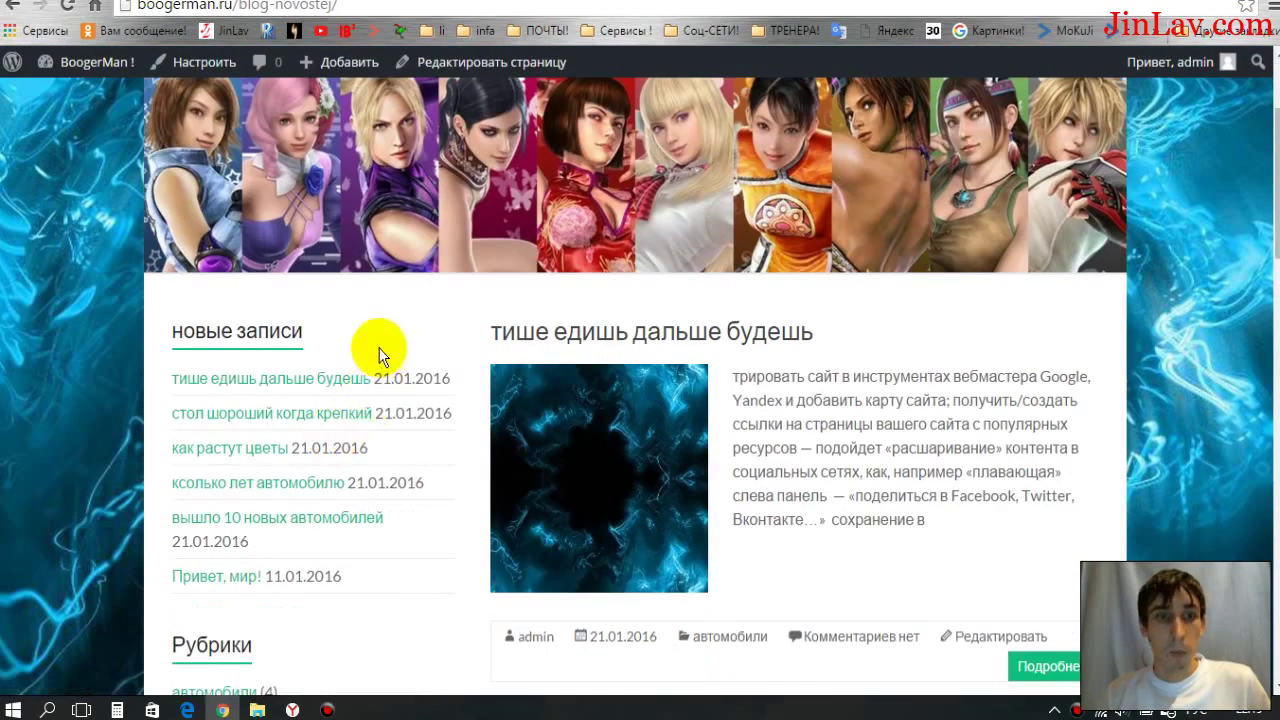
{"action": "scroll", "coordinate": [259, 181], "scroll_direction": "down", "scroll_amount": 1}
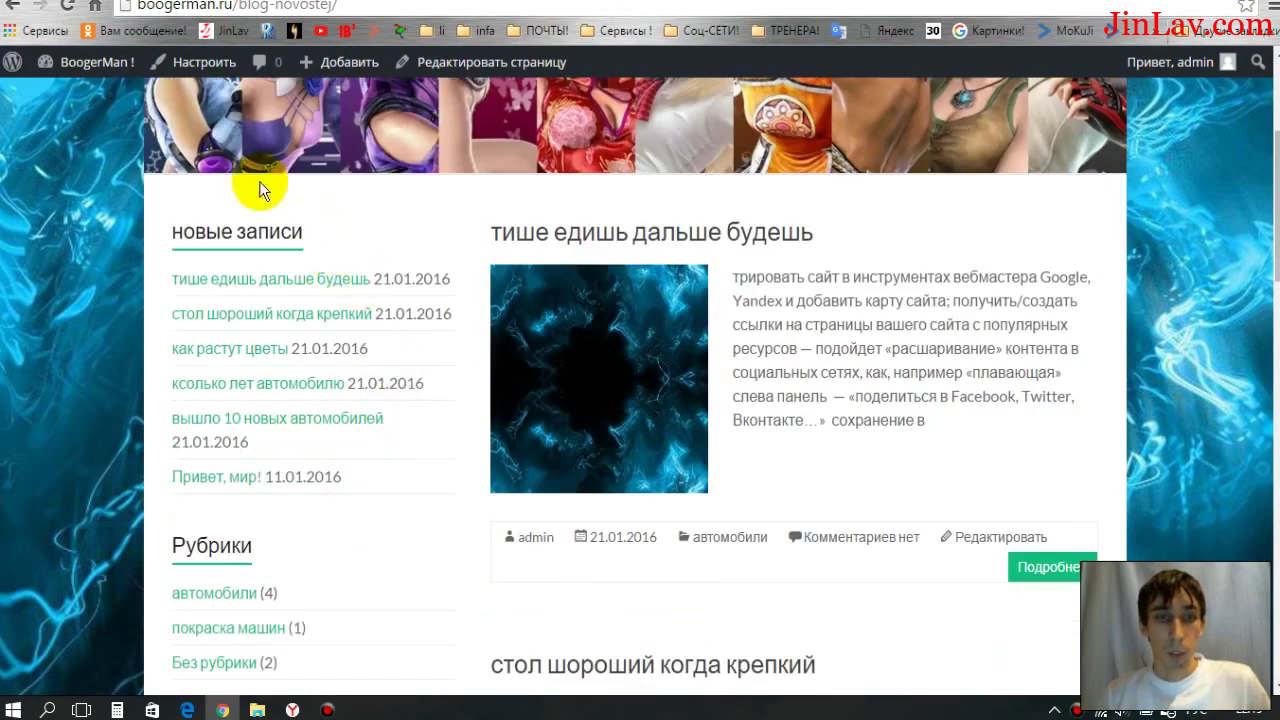
{"action": "scroll", "coordinate": [276, 482], "scroll_direction": "down", "scroll_amount": 5}
{"action": "scroll", "coordinate": [301, 510], "scroll_direction": "up", "scroll_amount": 5}
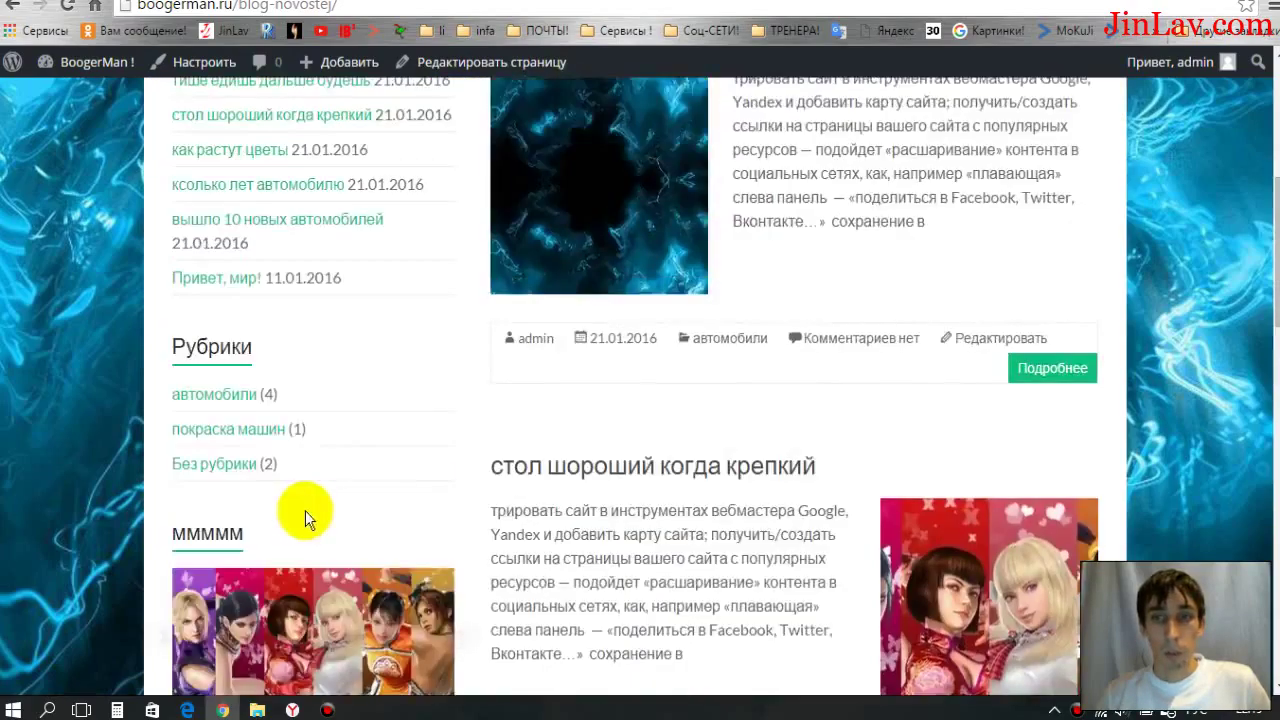
{"action": "scroll", "coordinate": [320, 511], "scroll_direction": "up", "scroll_amount": 3}
{"action": "scroll", "coordinate": [320, 505], "scroll_direction": "down", "scroll_amount": 5}
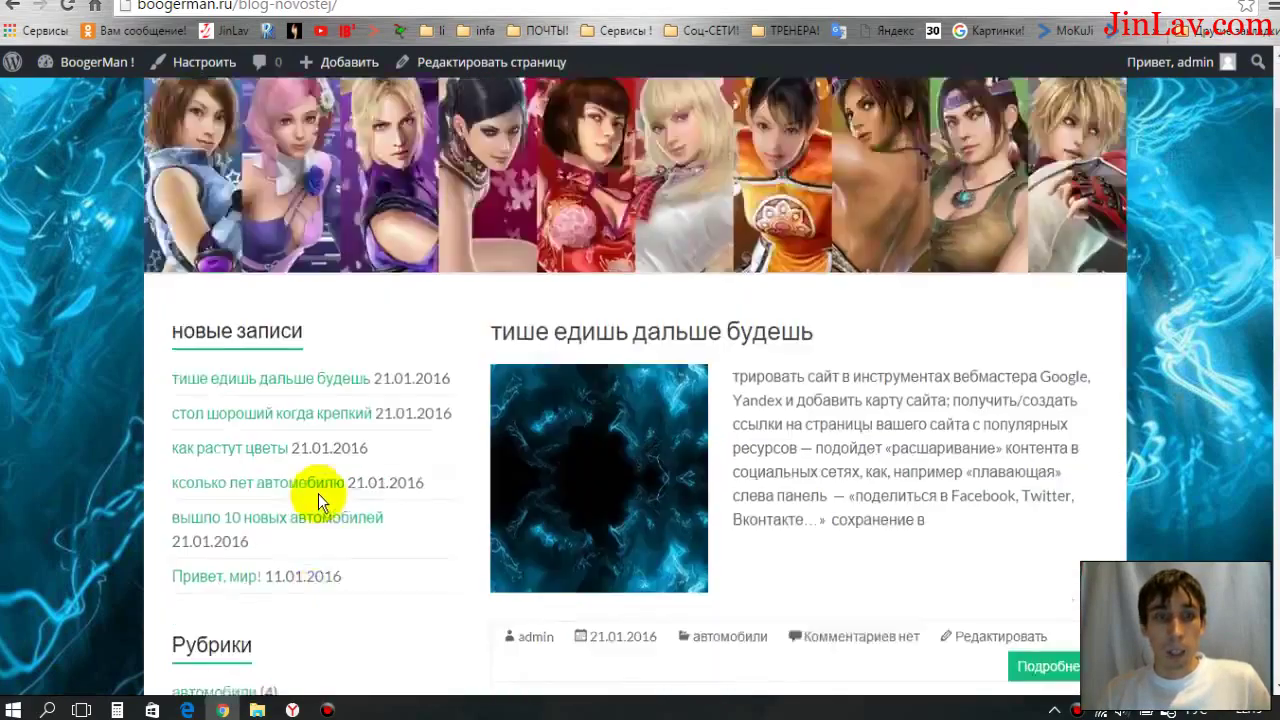
{"action": "scroll", "coordinate": [325, 430], "scroll_direction": "down", "scroll_amount": 1}
{"action": "scroll", "coordinate": [337, 431], "scroll_direction": "down", "scroll_amount": 3}
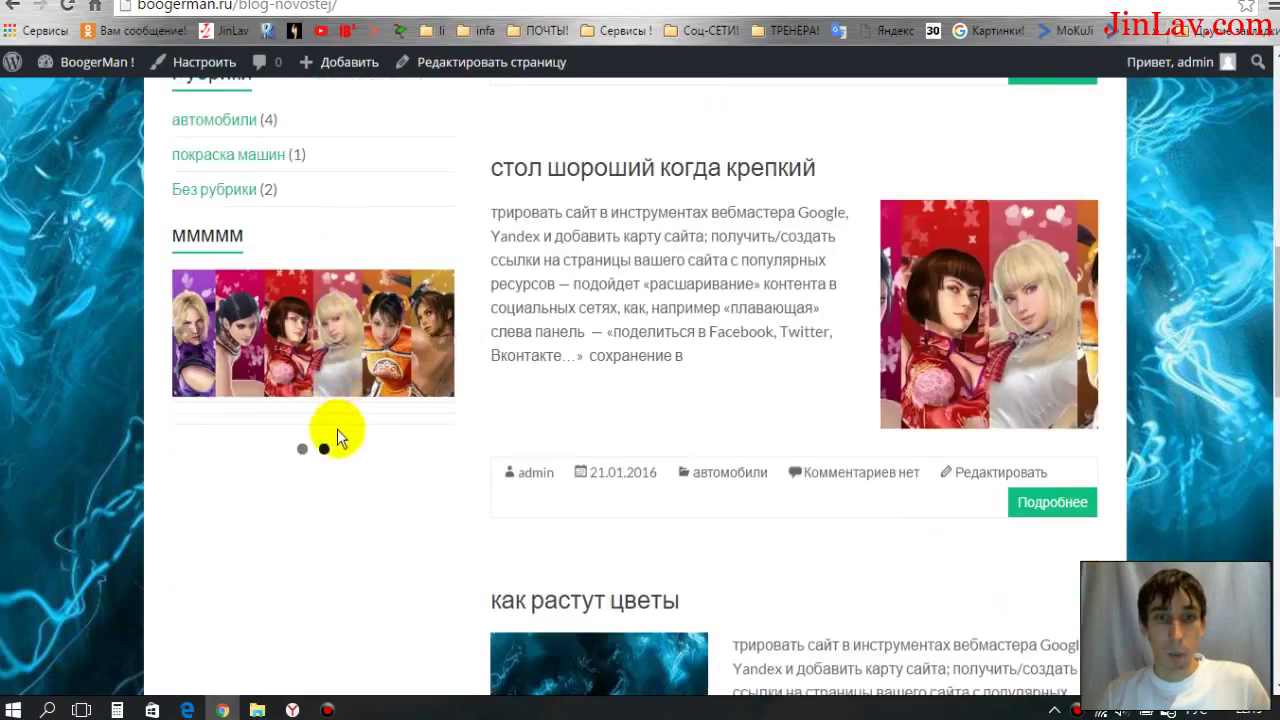
{"action": "scroll", "coordinate": [334, 434], "scroll_direction": "down", "scroll_amount": 10}
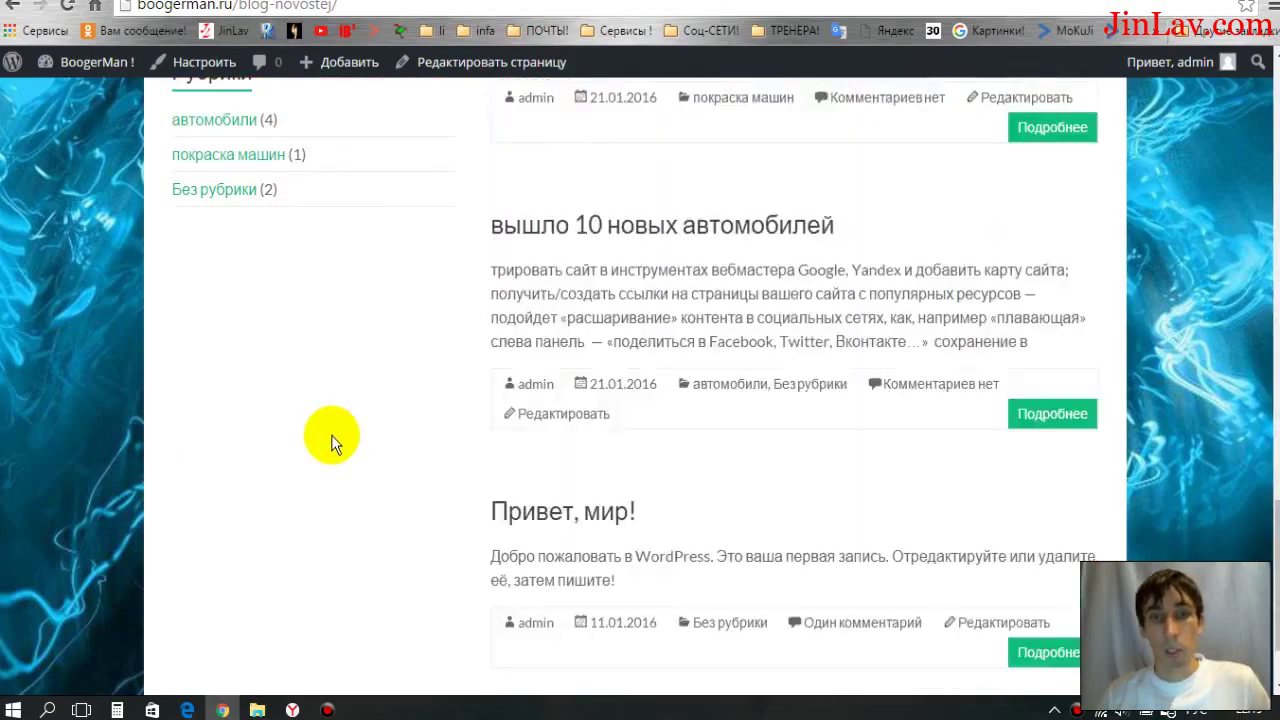
{"action": "scroll", "coordinate": [333, 443], "scroll_direction": "up", "scroll_amount": 15}
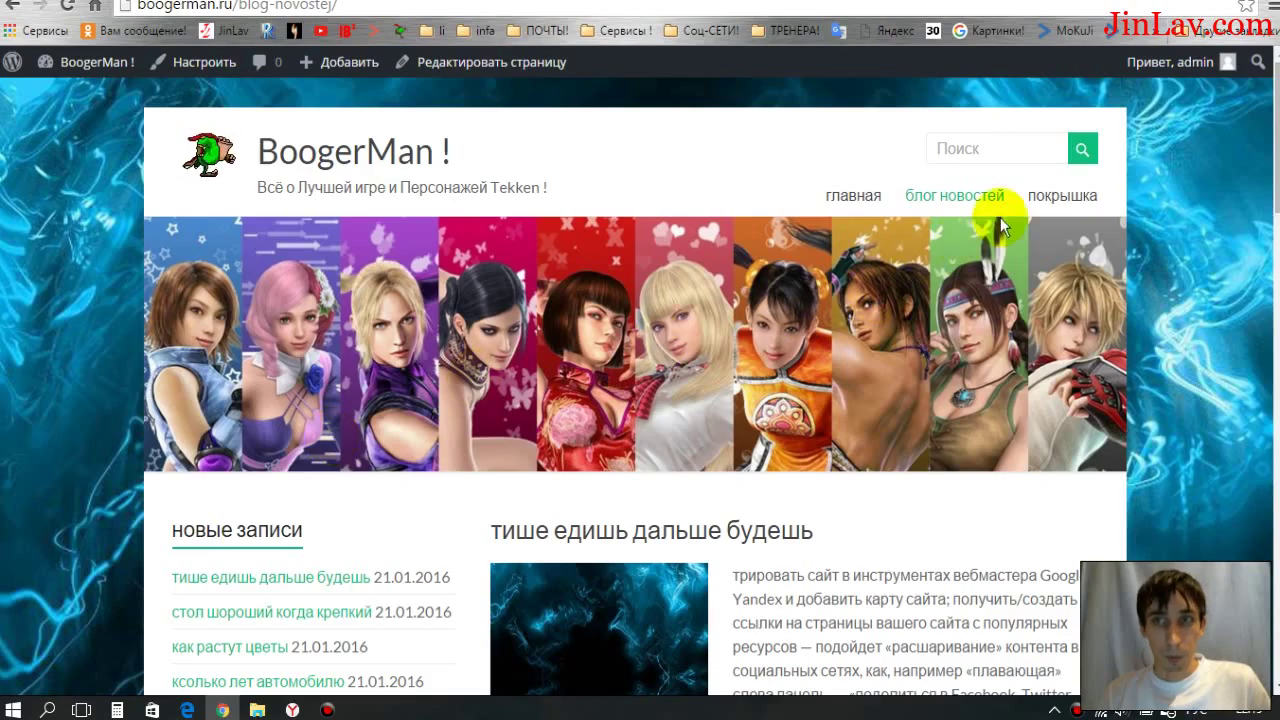
- Return to the site's admin dashboard and review the WordPress updates page for core, plugins, themes and translations
{"action": "mouse_move", "coordinate": [97, 64]}
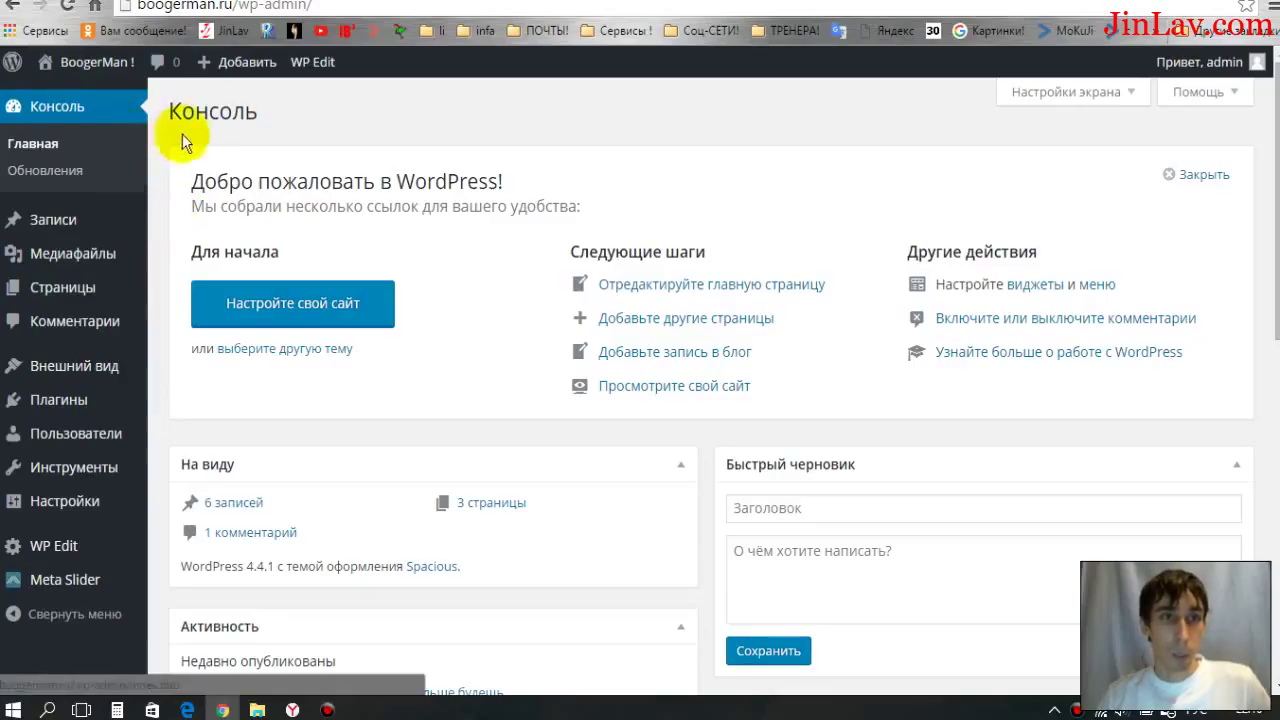
{"action": "mouse_move", "coordinate": [229, 75]}
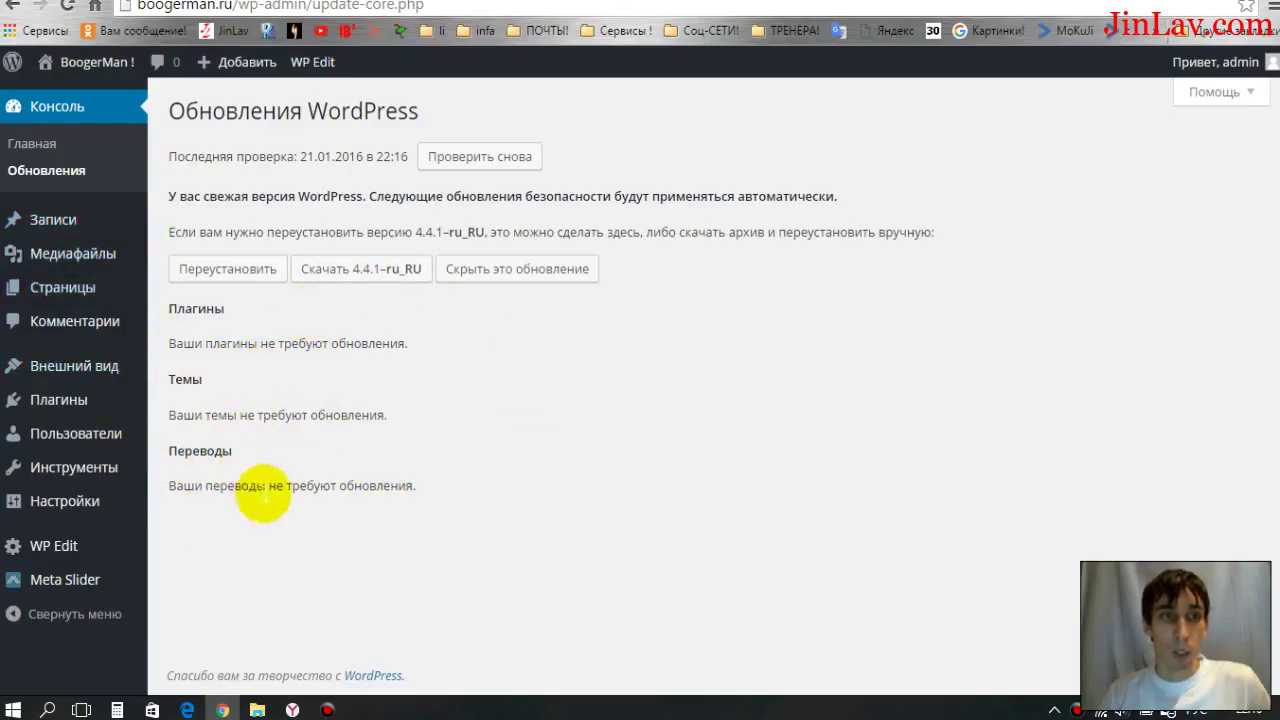
- Open the list of all posts and look through its entries
{"action": "mouse_move", "coordinate": [62, 230]}
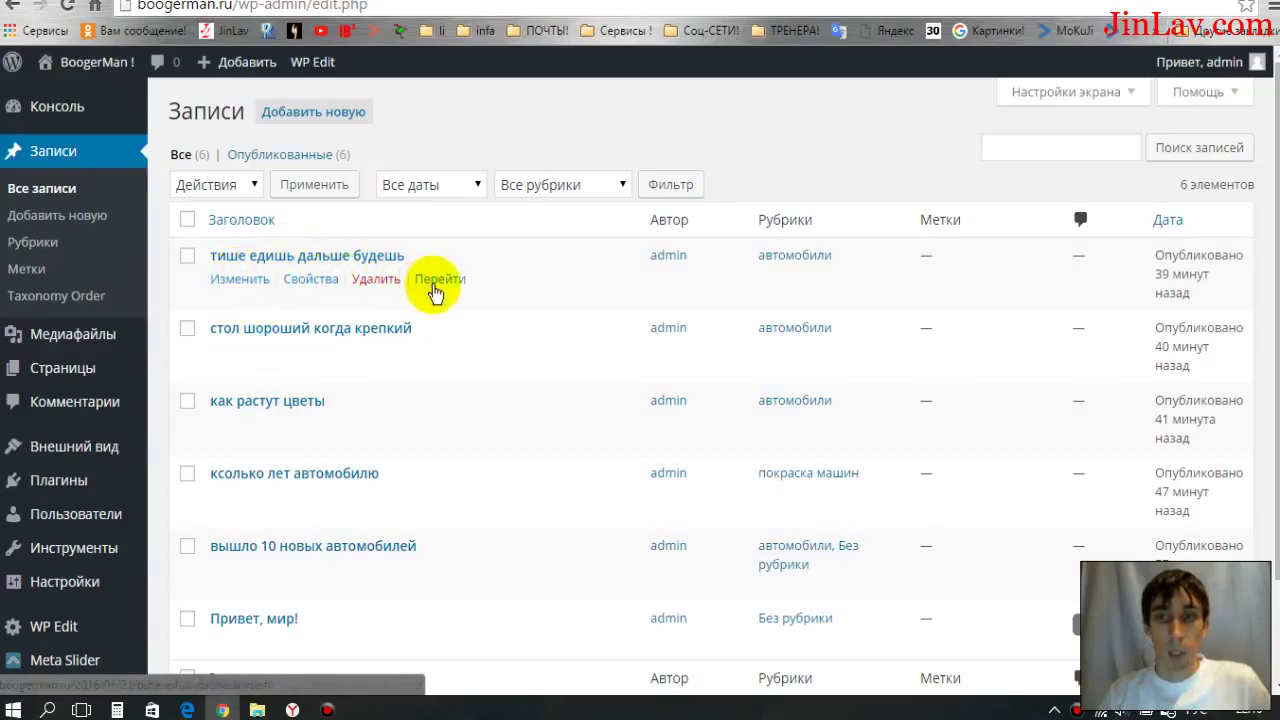
{"action": "scroll", "coordinate": [320, 500], "scroll_direction": "down", "scroll_amount": 2}
{"action": "scroll", "coordinate": [314, 523], "scroll_direction": "up", "scroll_amount": 2}
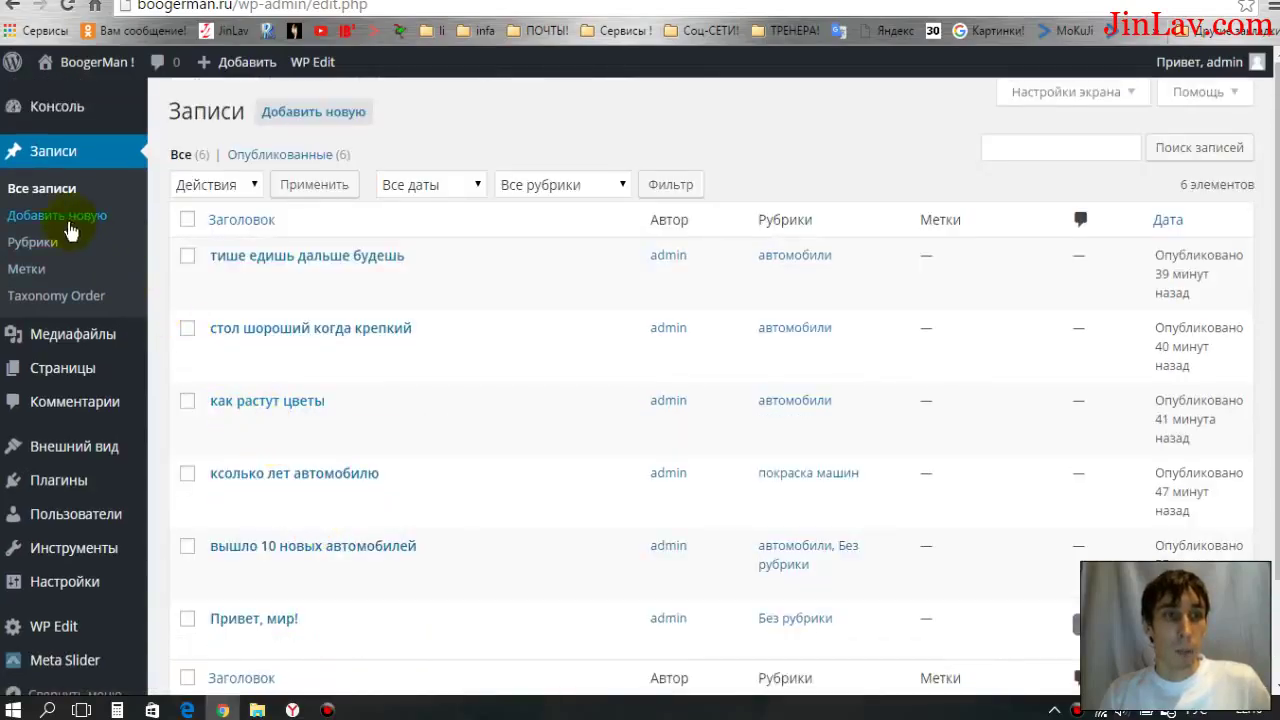
- Review the management pages for post categories (Рубрики), tags (Метки) and Taxonomy Order
{"action": "left_click", "coordinate": [43, 247]}
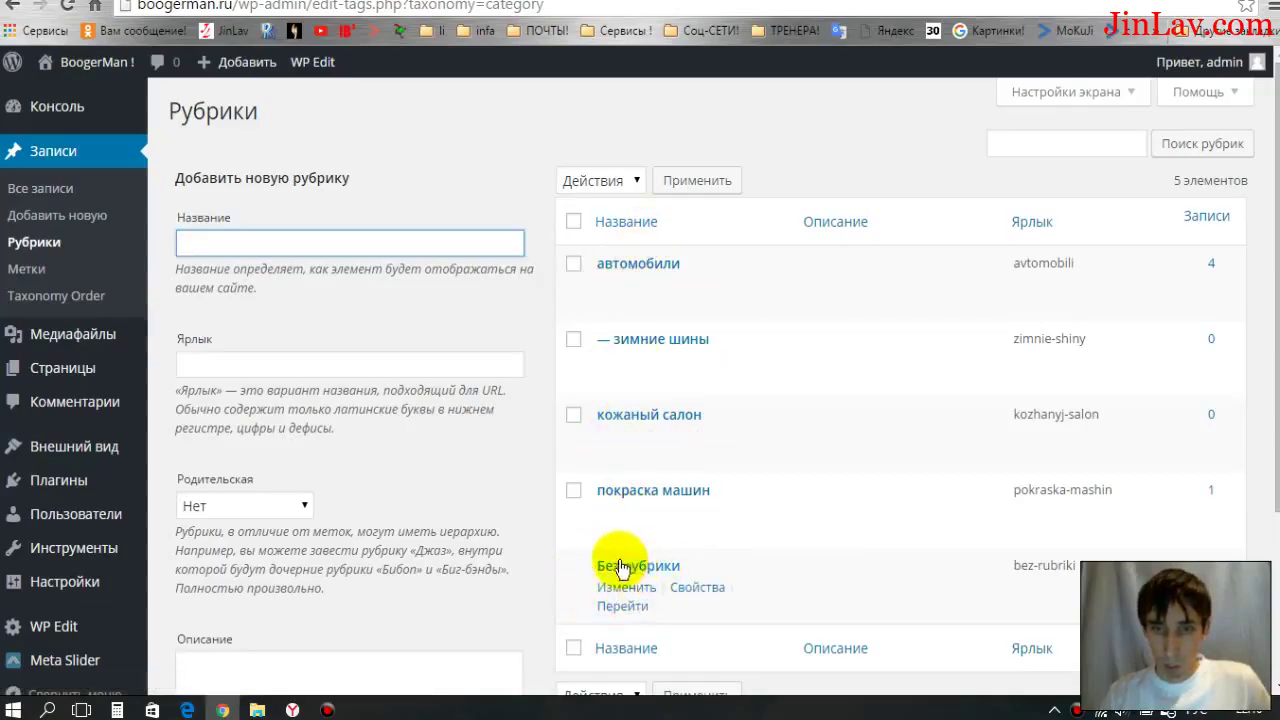
{"action": "left_click", "coordinate": [26, 269]}
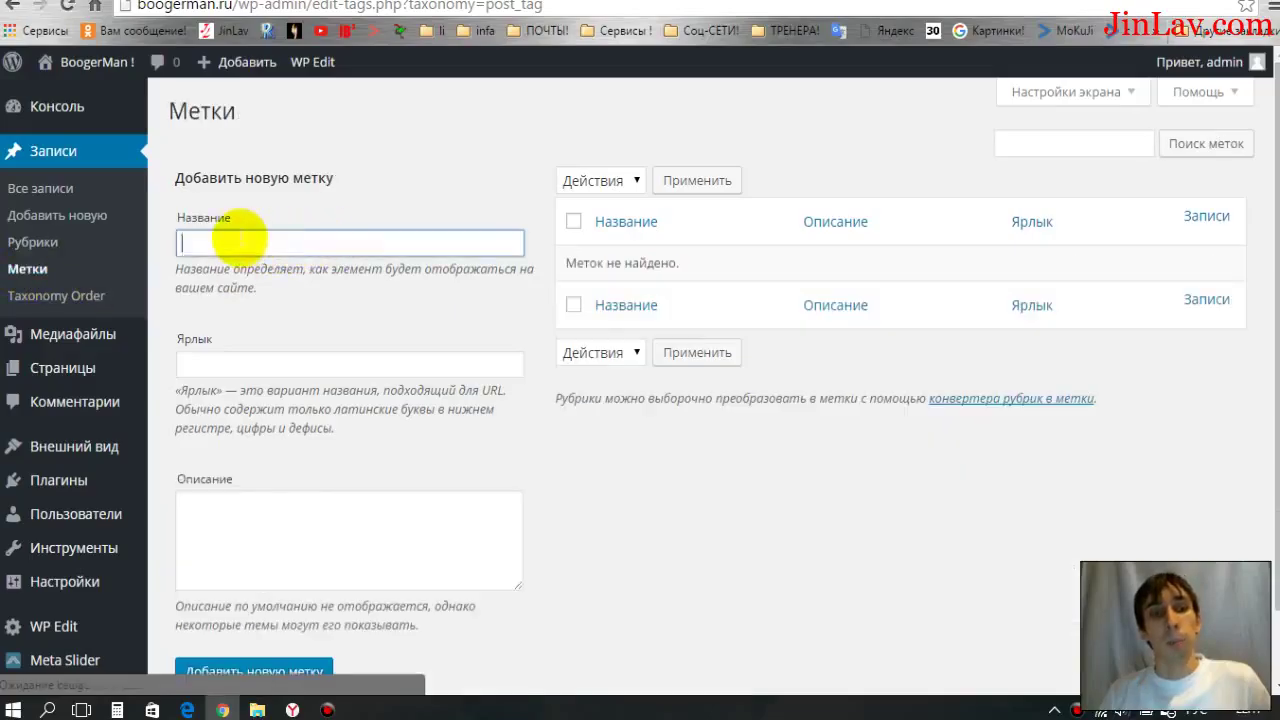
{"action": "left_click", "coordinate": [345, 330]}
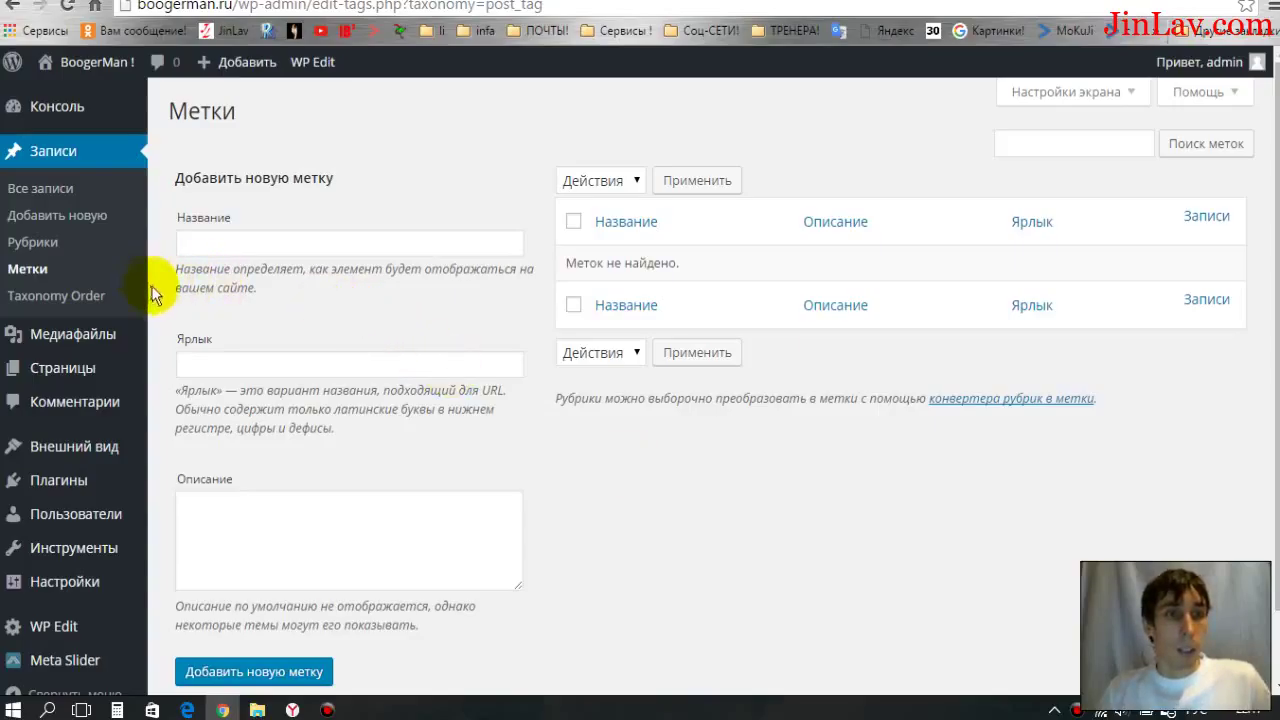
{"action": "left_click", "coordinate": [100, 300]}
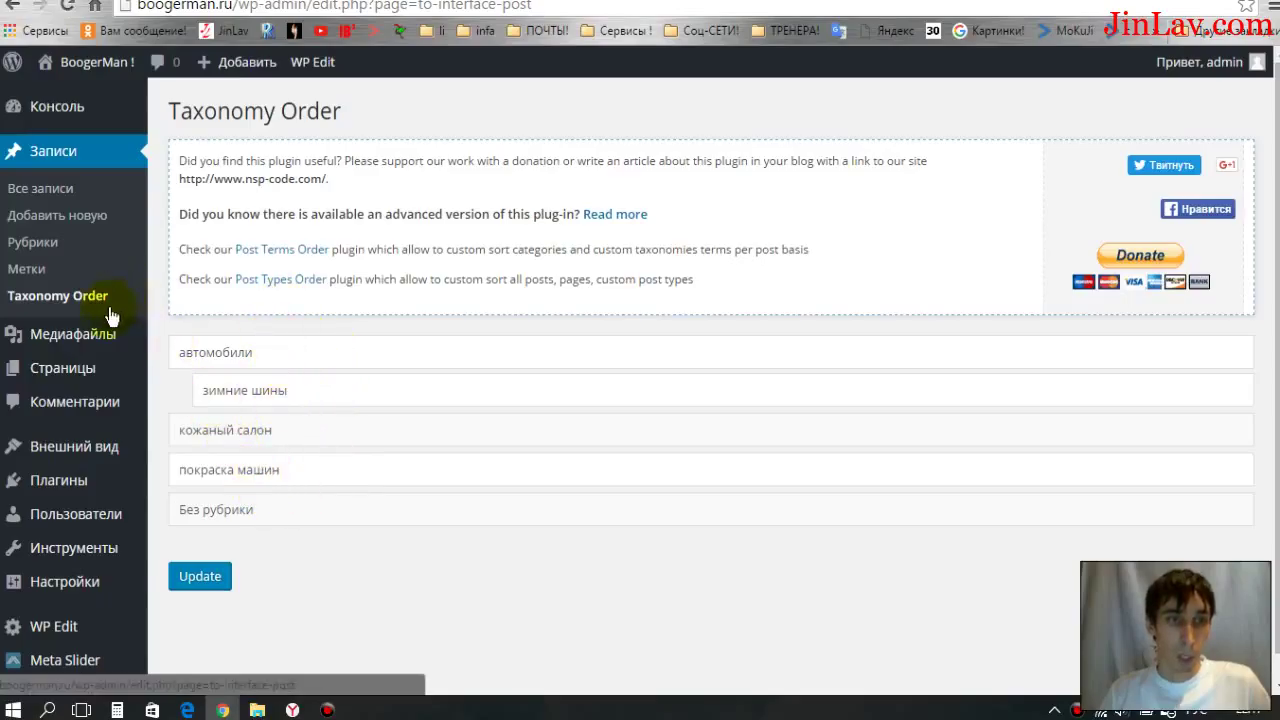
- In the media library, open the blue image for editing, mark a crop area about 443 × 728 px and close without saving
{"action": "left_click", "coordinate": [87, 338]}
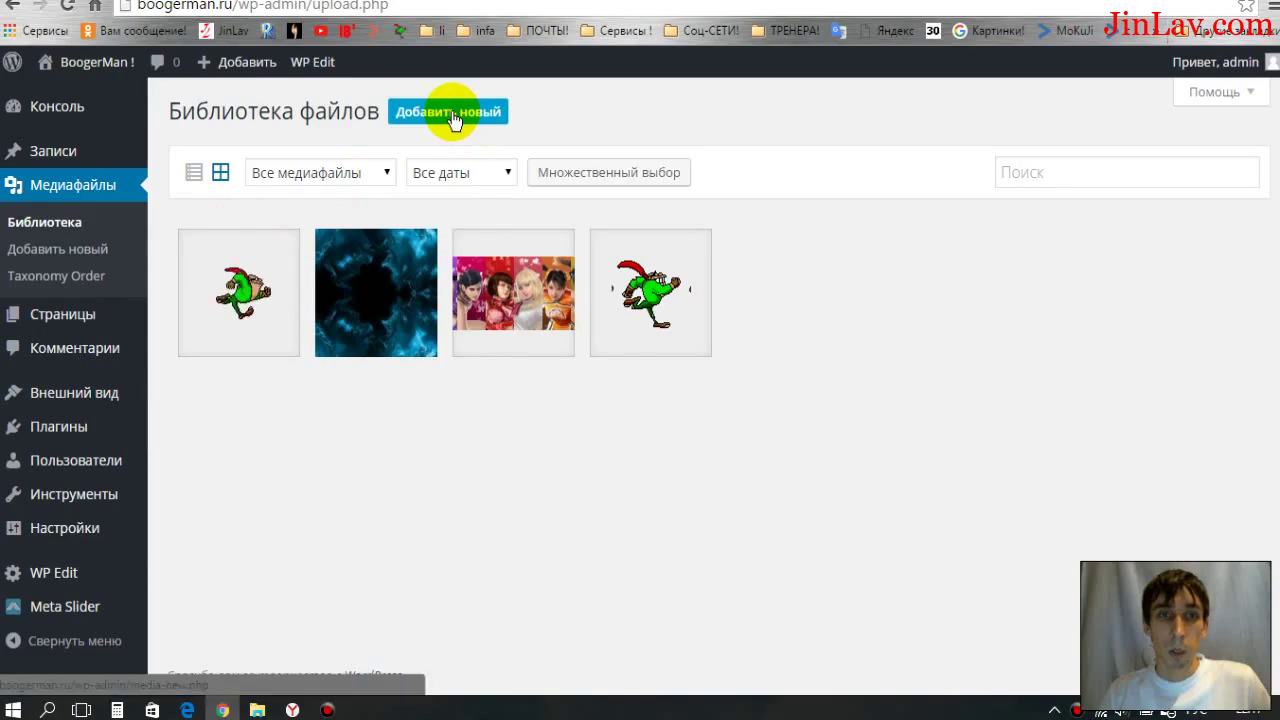
{"action": "left_click", "coordinate": [196, 173]}
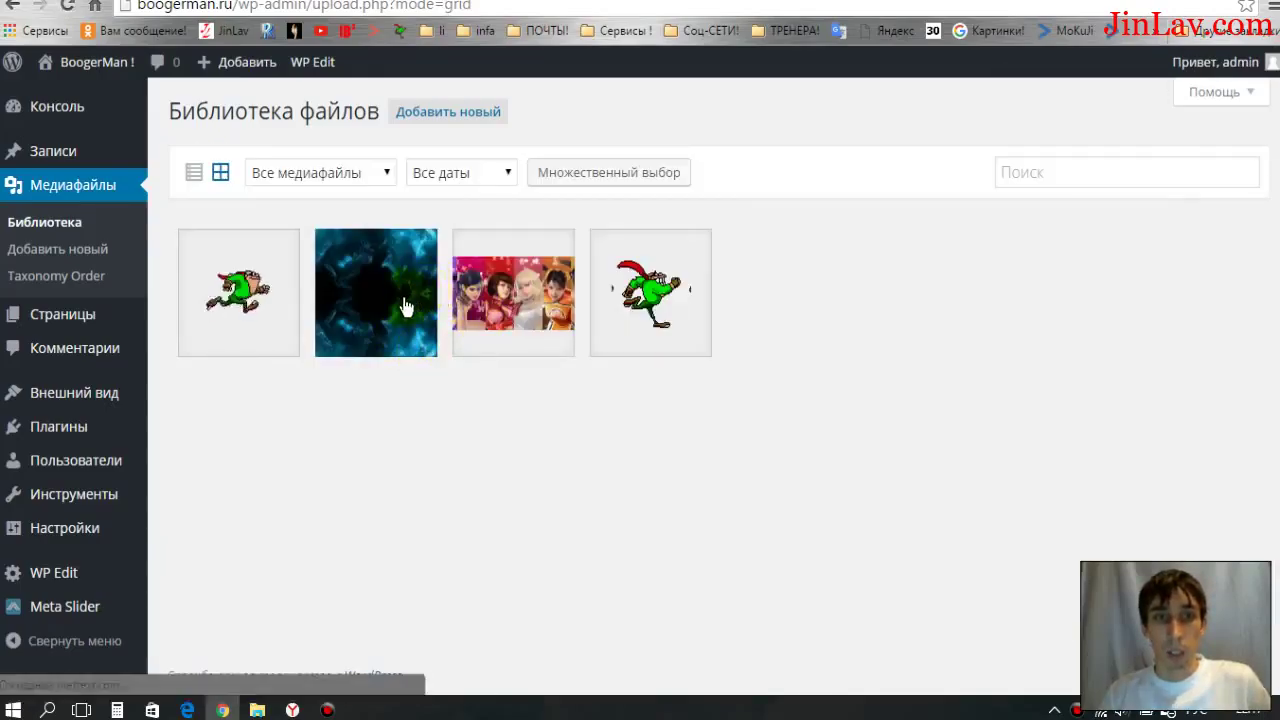
{"action": "left_click", "coordinate": [402, 297]}
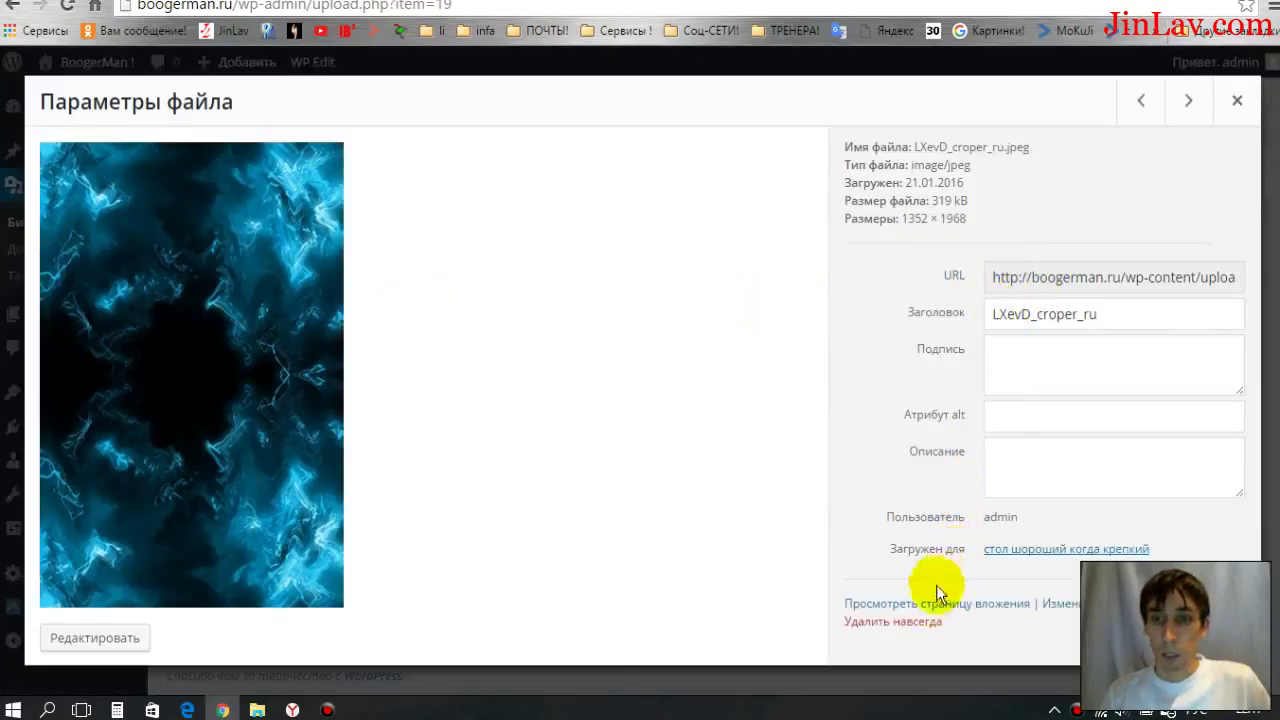
{"action": "left_click", "coordinate": [141, 640]}
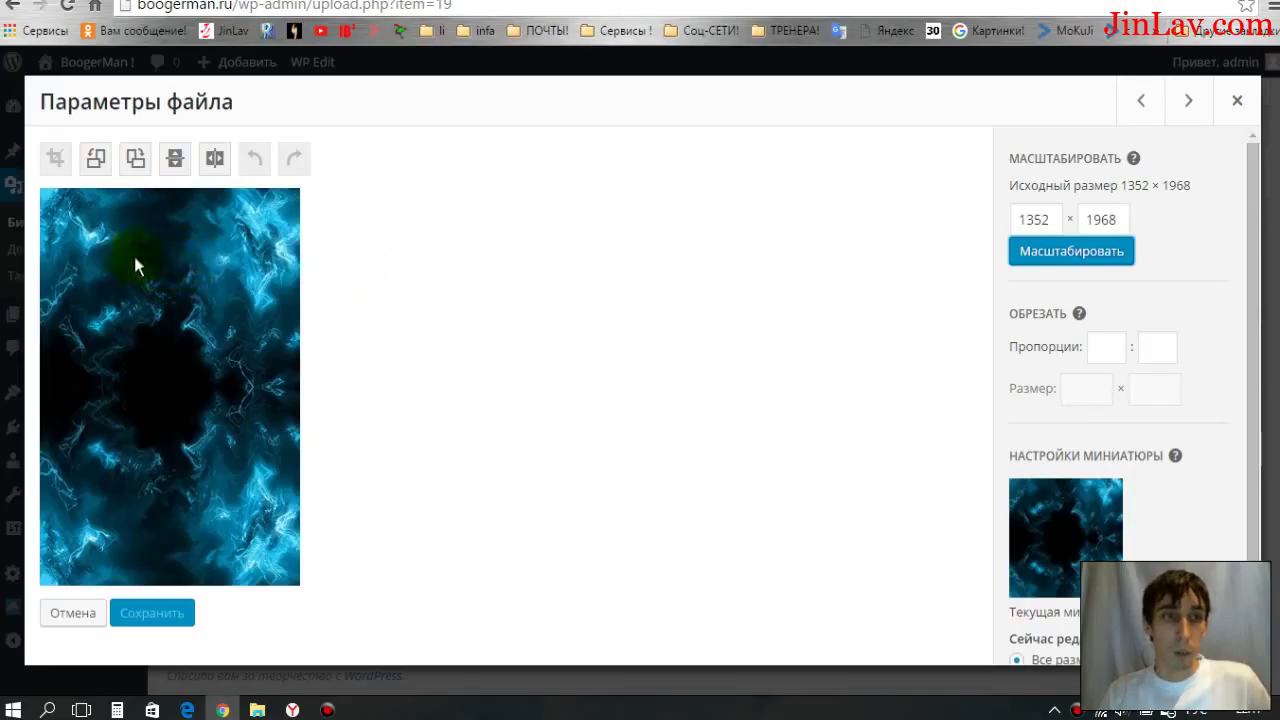
{"action": "left_click_drag", "start_coordinate": [100, 243], "coordinate": [190, 397]}
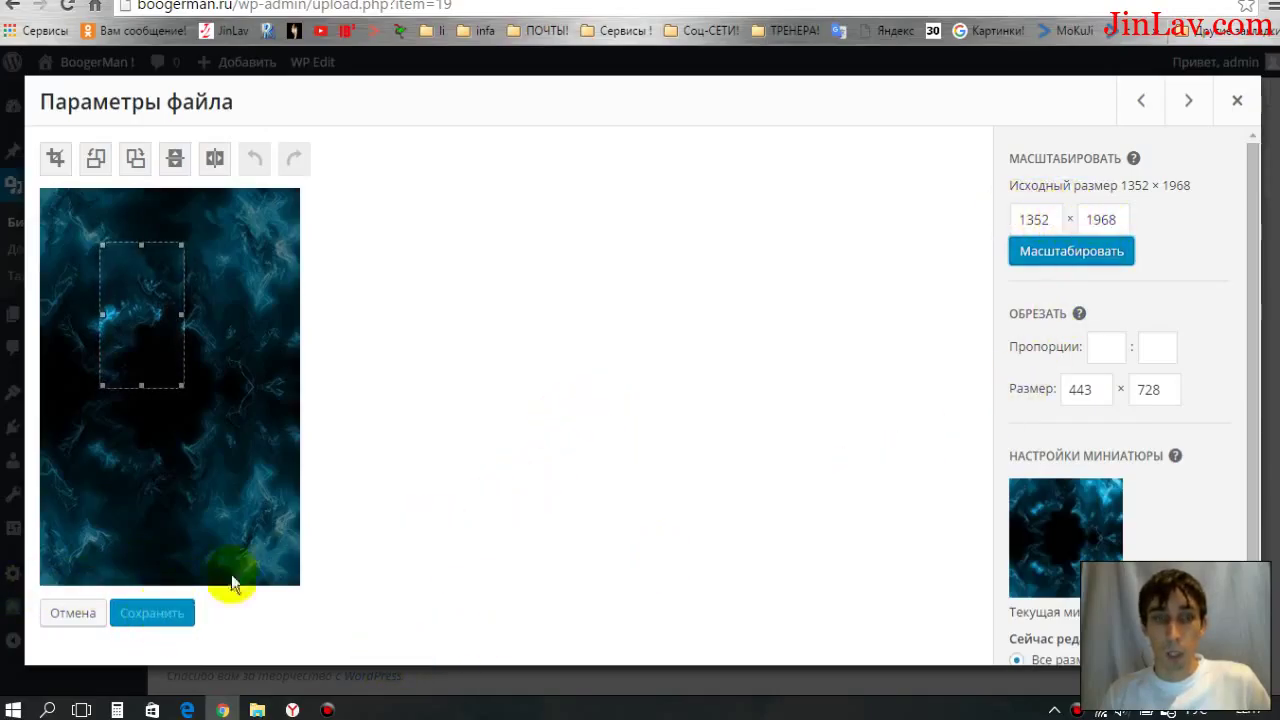
{"action": "left_click", "coordinate": [1238, 103]}
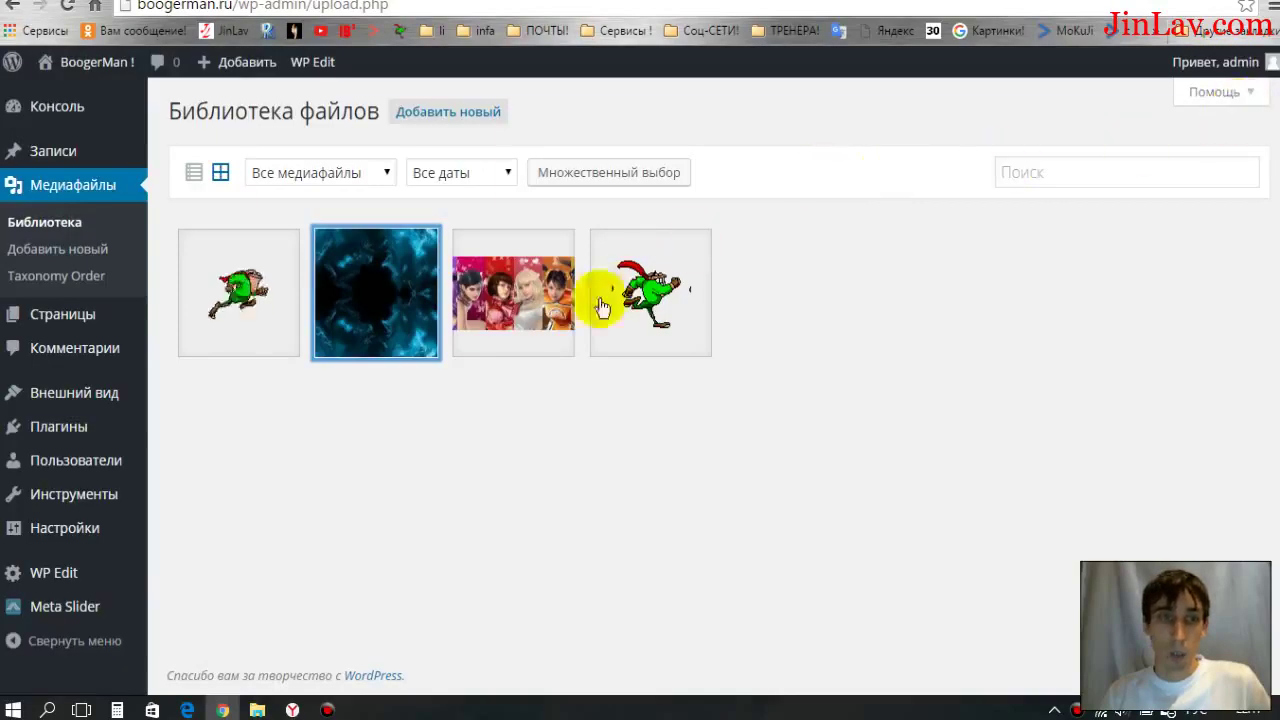
- View the list of all pages, and review the comments list sorted by author
{"action": "mouse_move", "coordinate": [88, 325]}
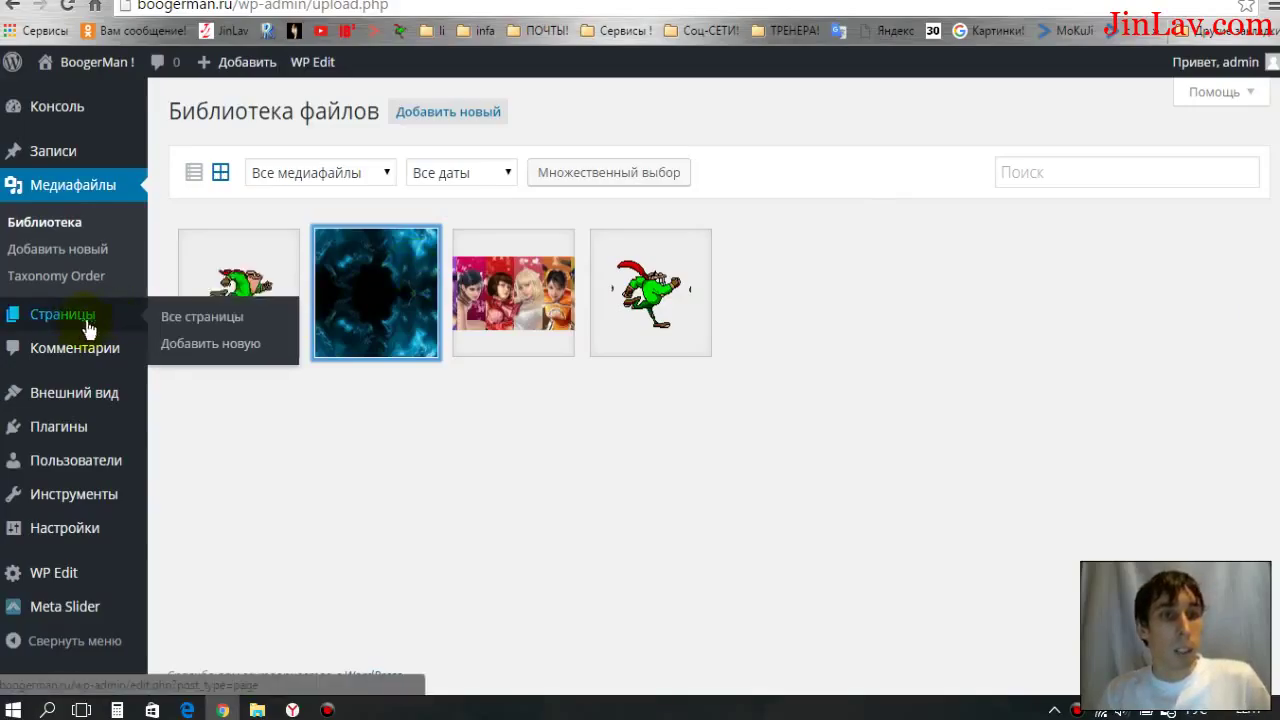
{"action": "left_click", "coordinate": [188, 318]}
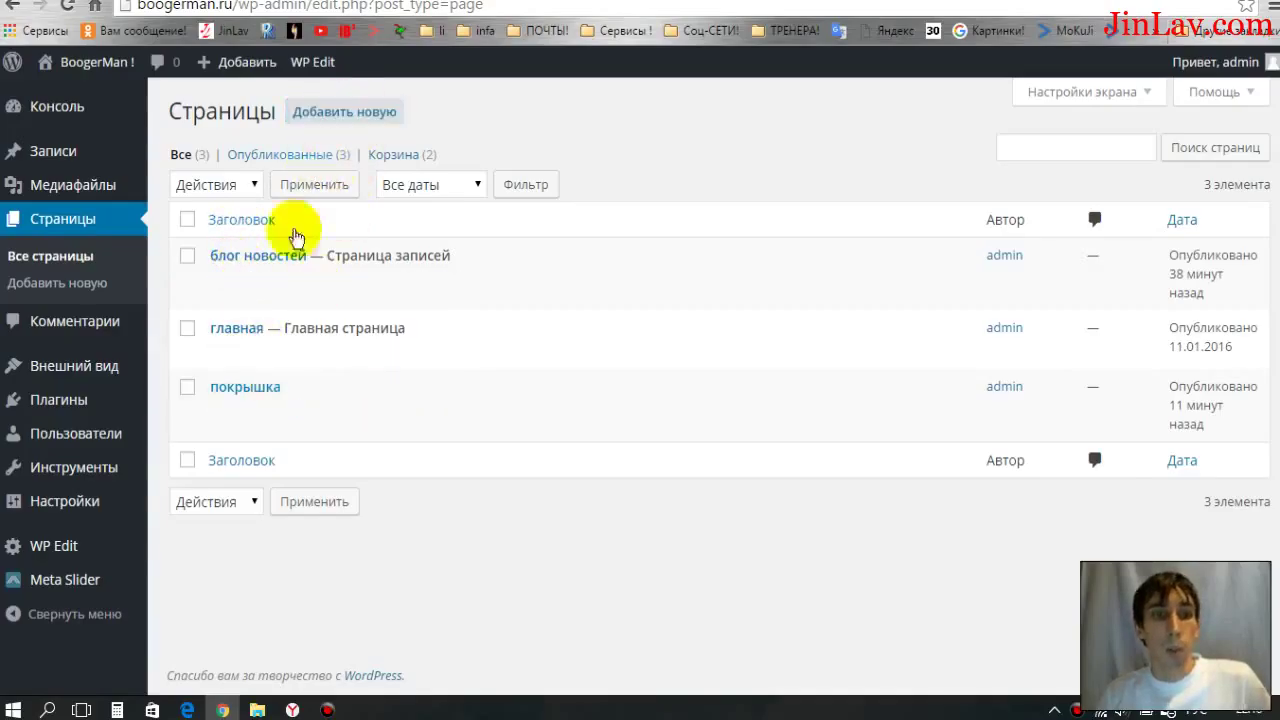
{"action": "mouse_move", "coordinate": [234, 272]}
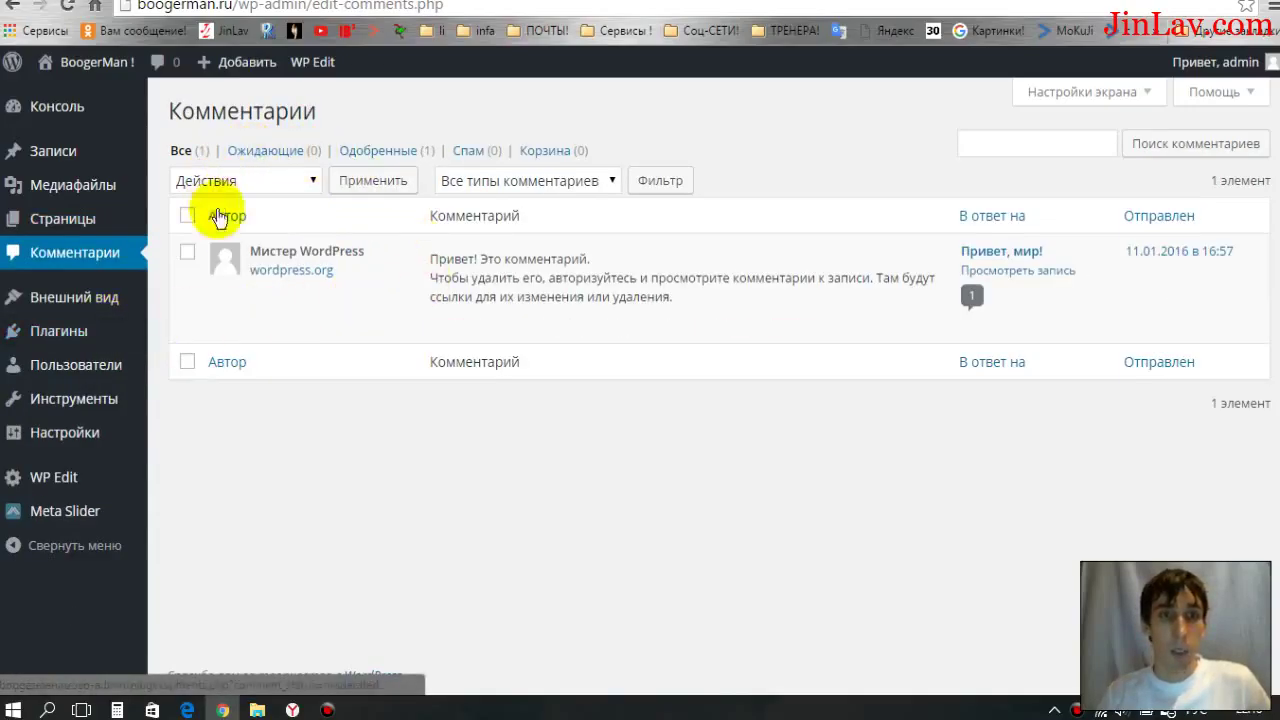
{"action": "mouse_move", "coordinate": [621, 315]}
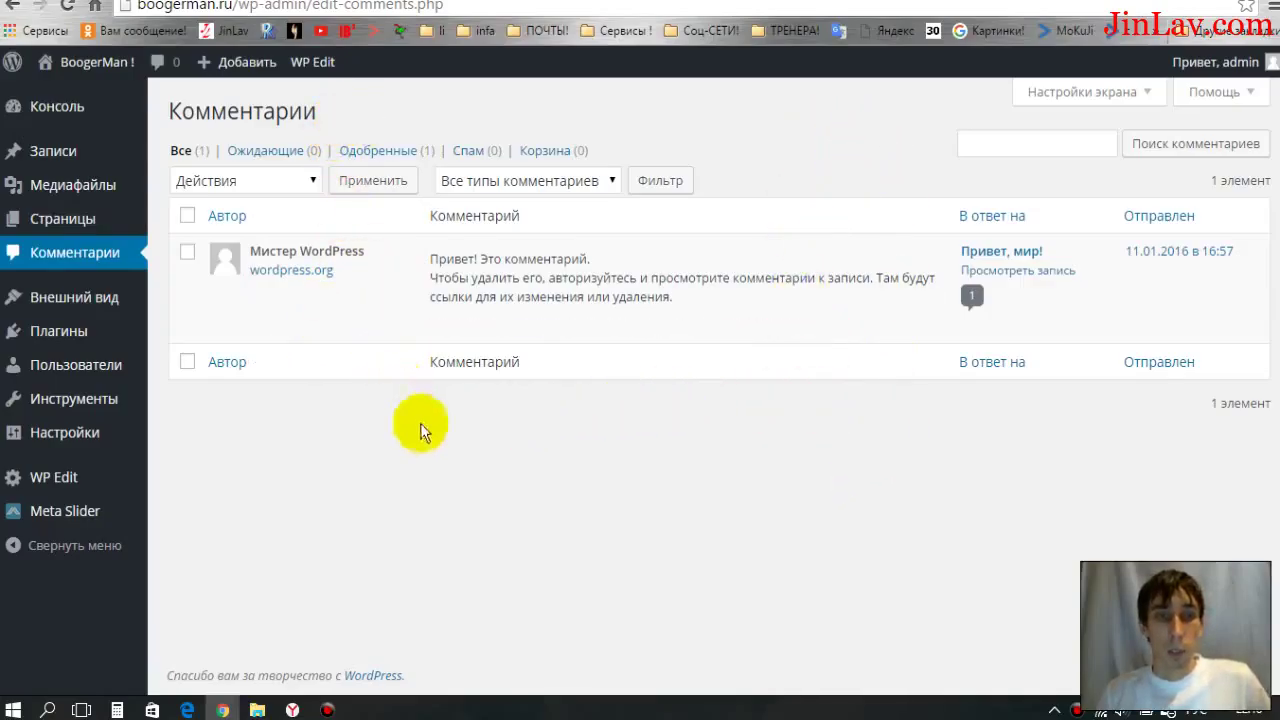
{"action": "mouse_move", "coordinate": [761, 320]}
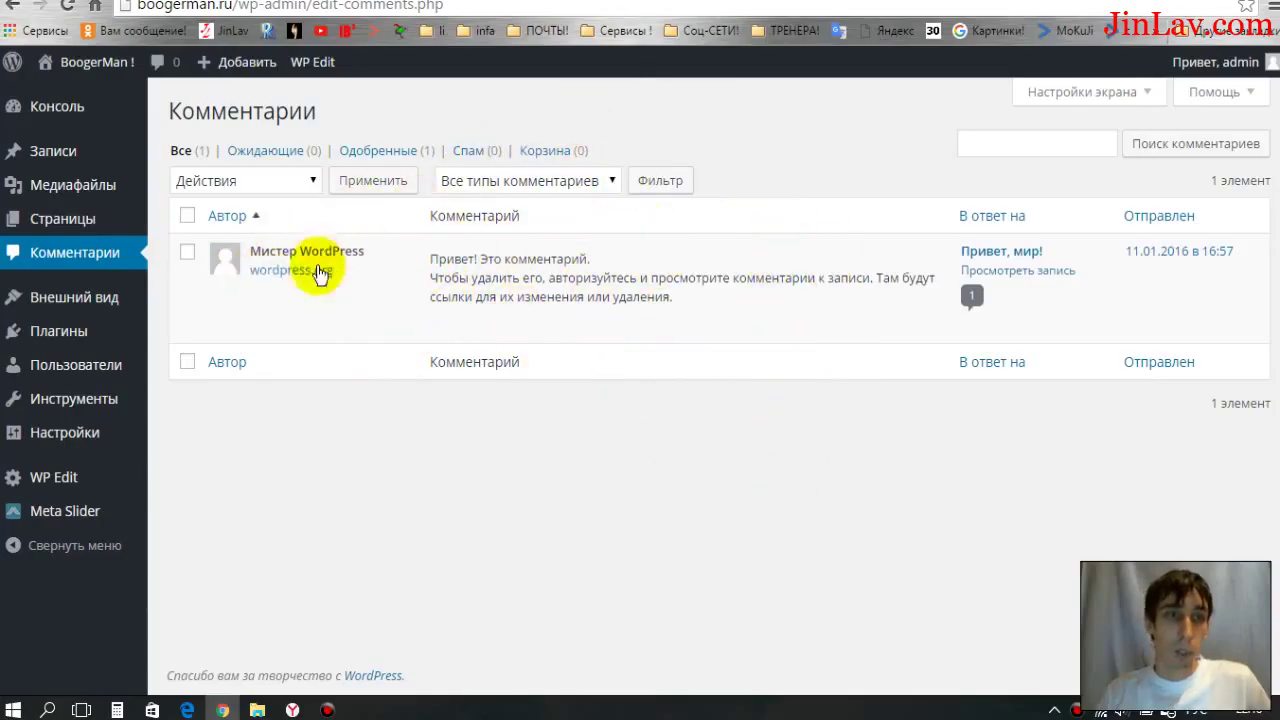
- Open the Темы page under Внешний вид and look through the installed themes
{"action": "mouse_move", "coordinate": [80, 300]}
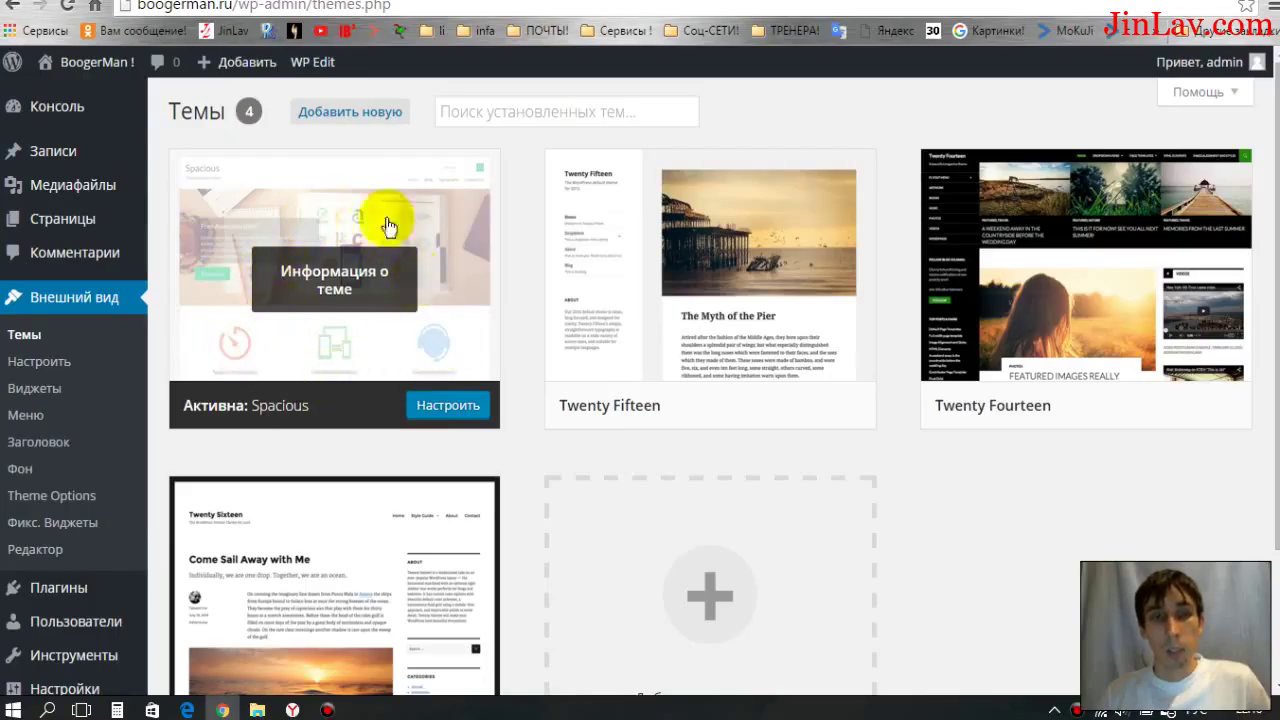
{"action": "scroll", "coordinate": [333, 281], "scroll_direction": "down", "scroll_amount": 1}
{"action": "scroll", "coordinate": [340, 281], "scroll_direction": "up", "scroll_amount": 1}
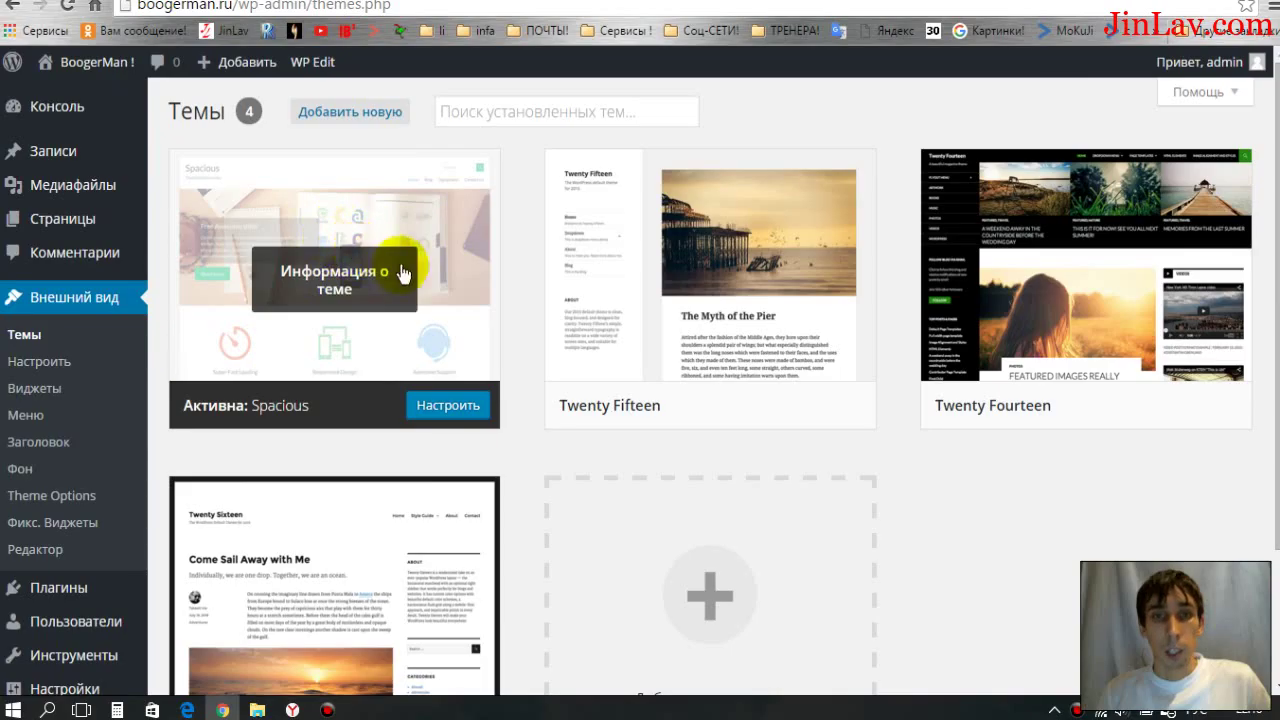
- Open the page for adding new themes and look through the Избранные selection
{"action": "scroll", "coordinate": [455, 272], "scroll_direction": "down", "scroll_amount": 1}
{"action": "scroll", "coordinate": [457, 271], "scroll_direction": "up", "scroll_amount": 1}
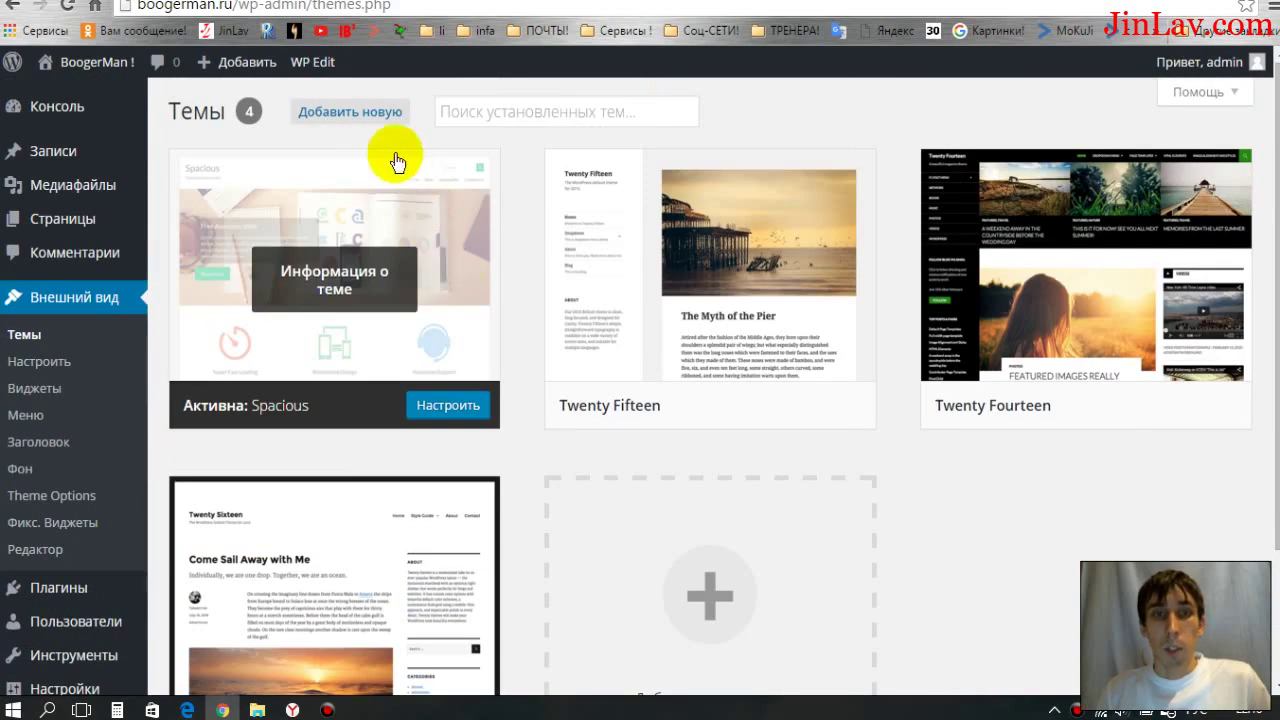
{"action": "left_click", "coordinate": [359, 118]}
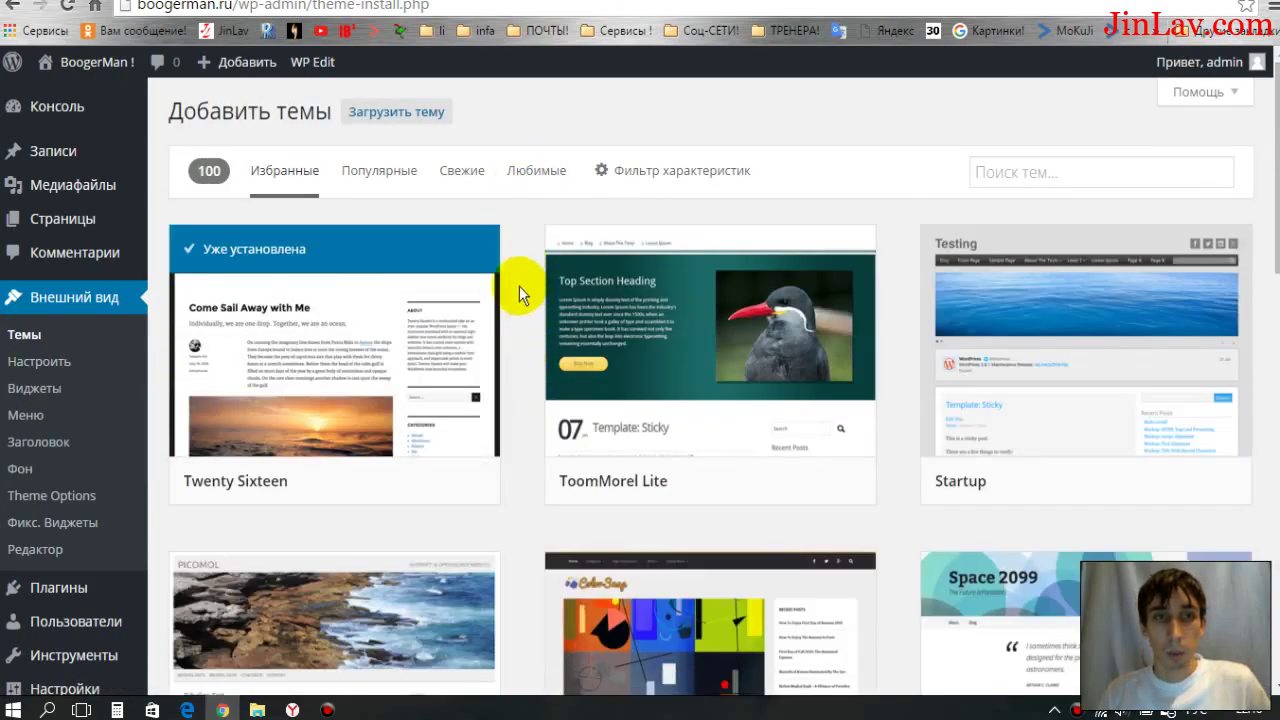
{"action": "scroll", "coordinate": [514, 363], "scroll_direction": "down", "scroll_amount": 5}
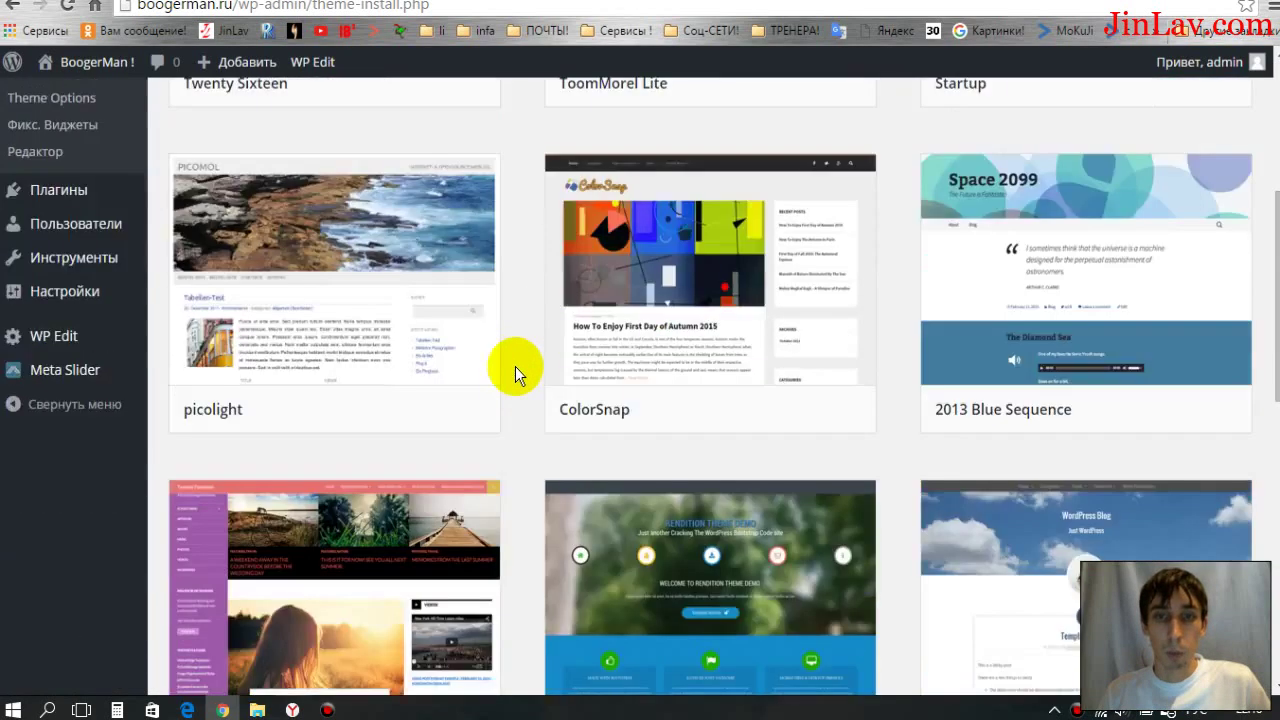
{"action": "scroll", "coordinate": [515, 366], "scroll_direction": "up", "scroll_amount": 5}
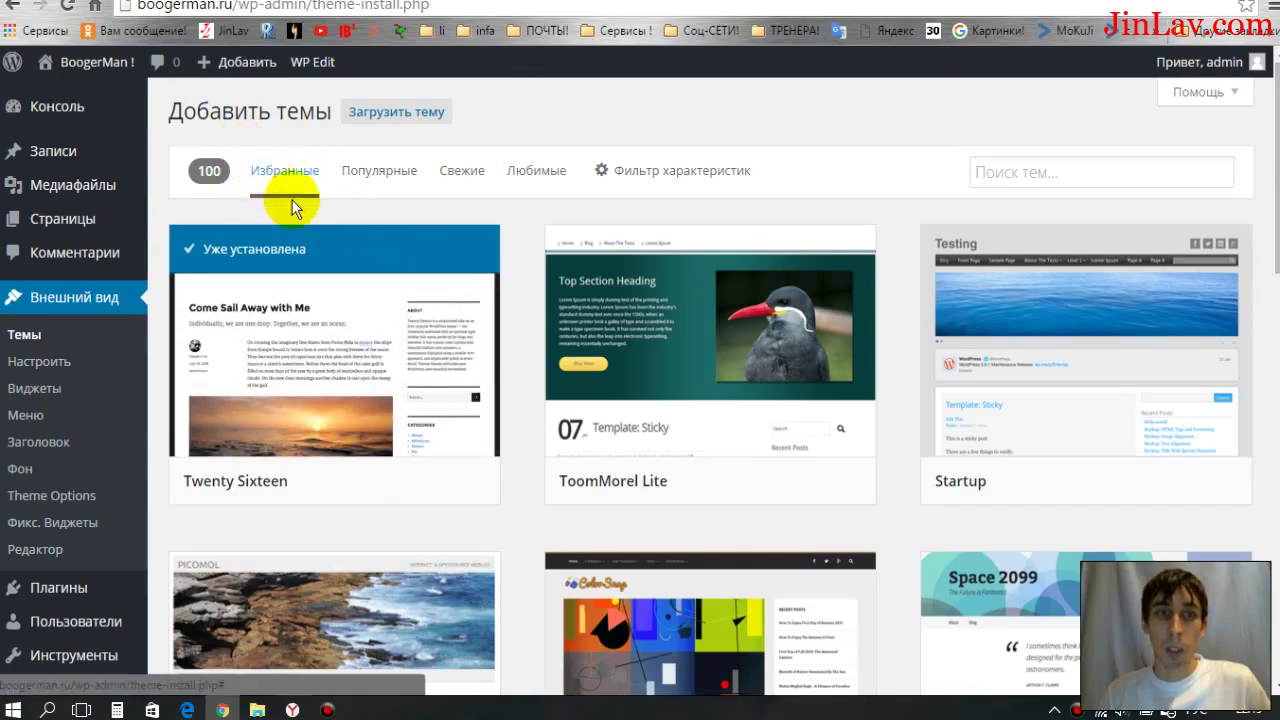
- Show the Популярные themes and look through the list of themes available to install
{"action": "left_click", "coordinate": [380, 171]}
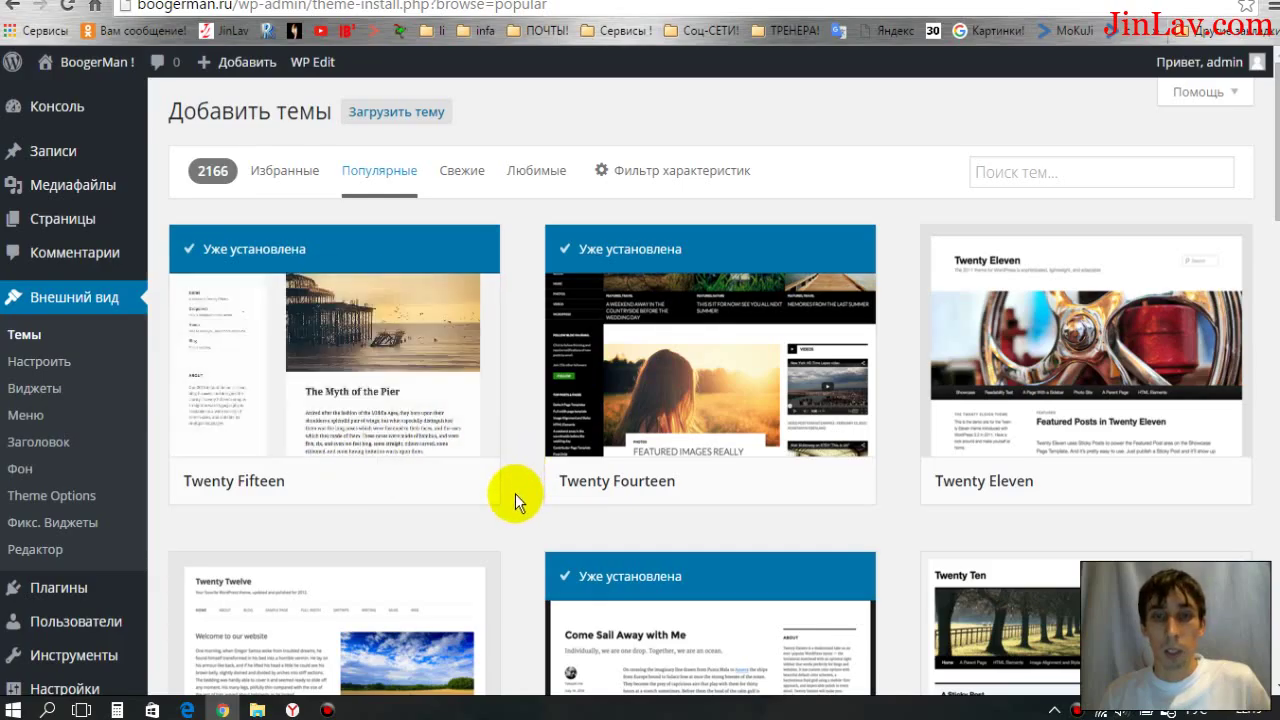
{"action": "scroll", "coordinate": [514, 495], "scroll_direction": "down", "scroll_amount": 3}
{"action": "scroll", "coordinate": [514, 495], "scroll_direction": "down", "scroll_amount": 3}
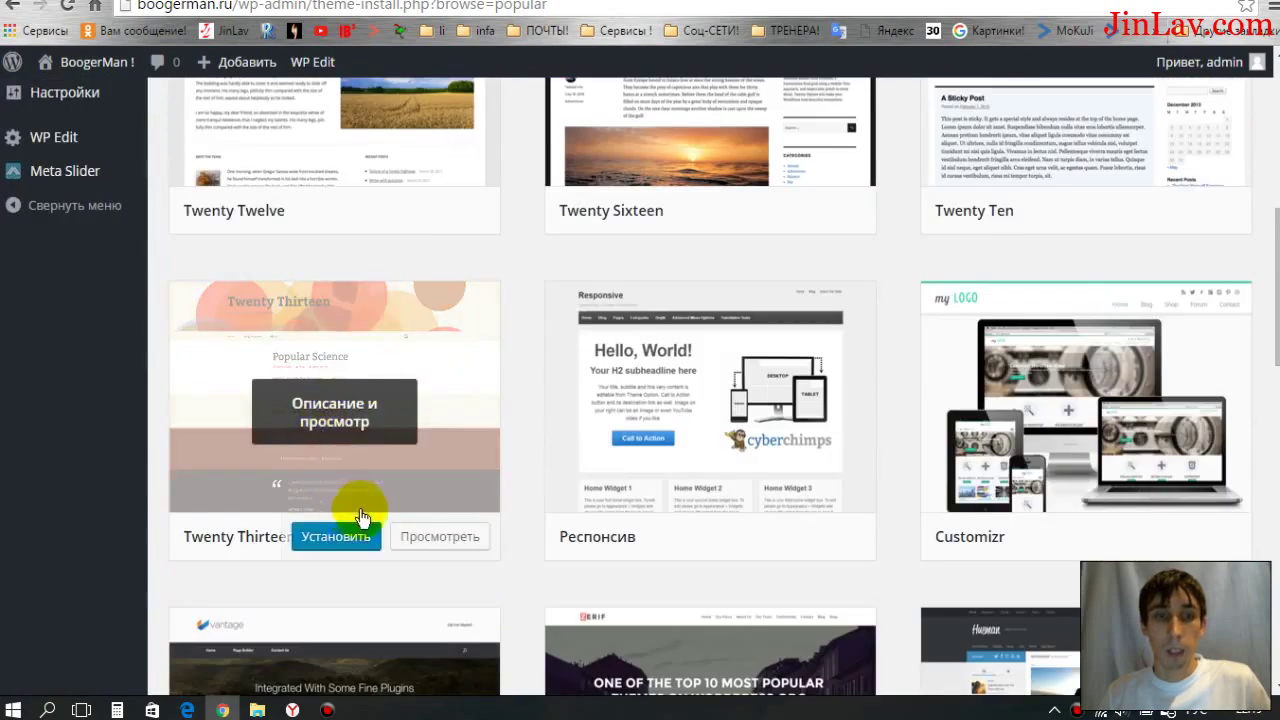
{"action": "scroll", "coordinate": [583, 418], "scroll_direction": "down", "scroll_amount": 1}
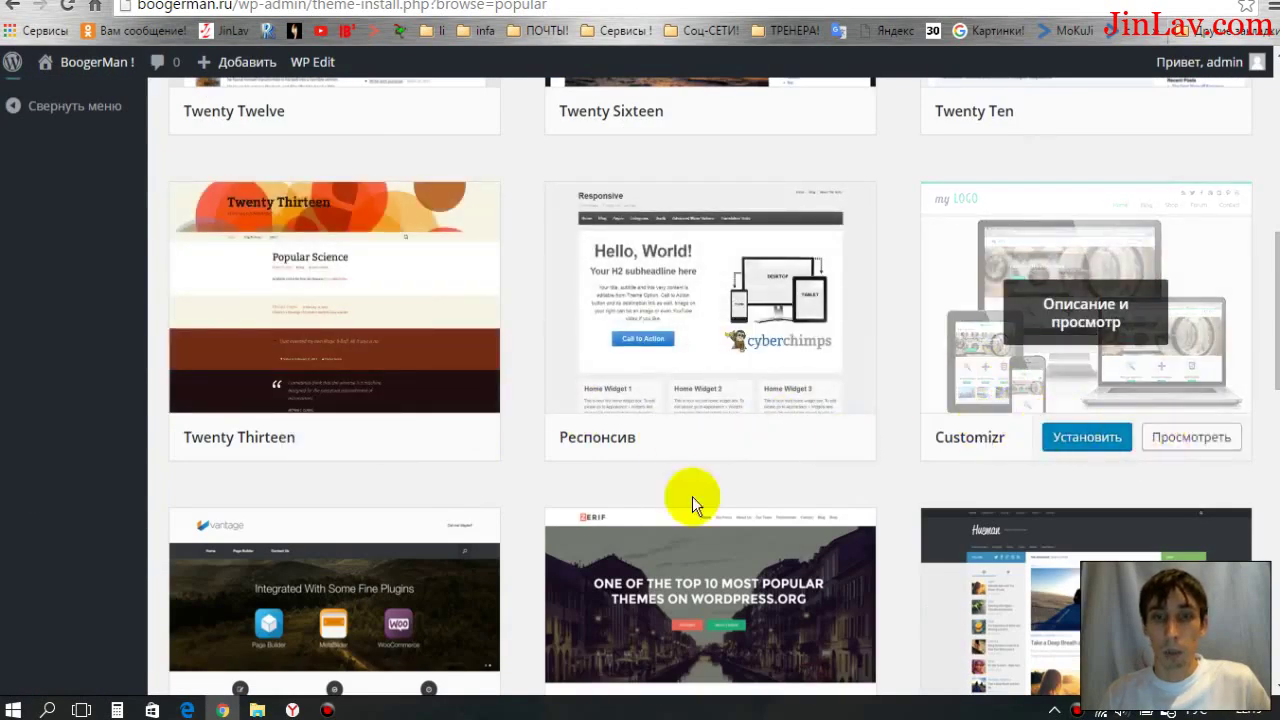
{"action": "scroll", "coordinate": [513, 527], "scroll_direction": "down", "scroll_amount": 2}
{"action": "scroll", "coordinate": [511, 521], "scroll_direction": "down", "scroll_amount": 4}
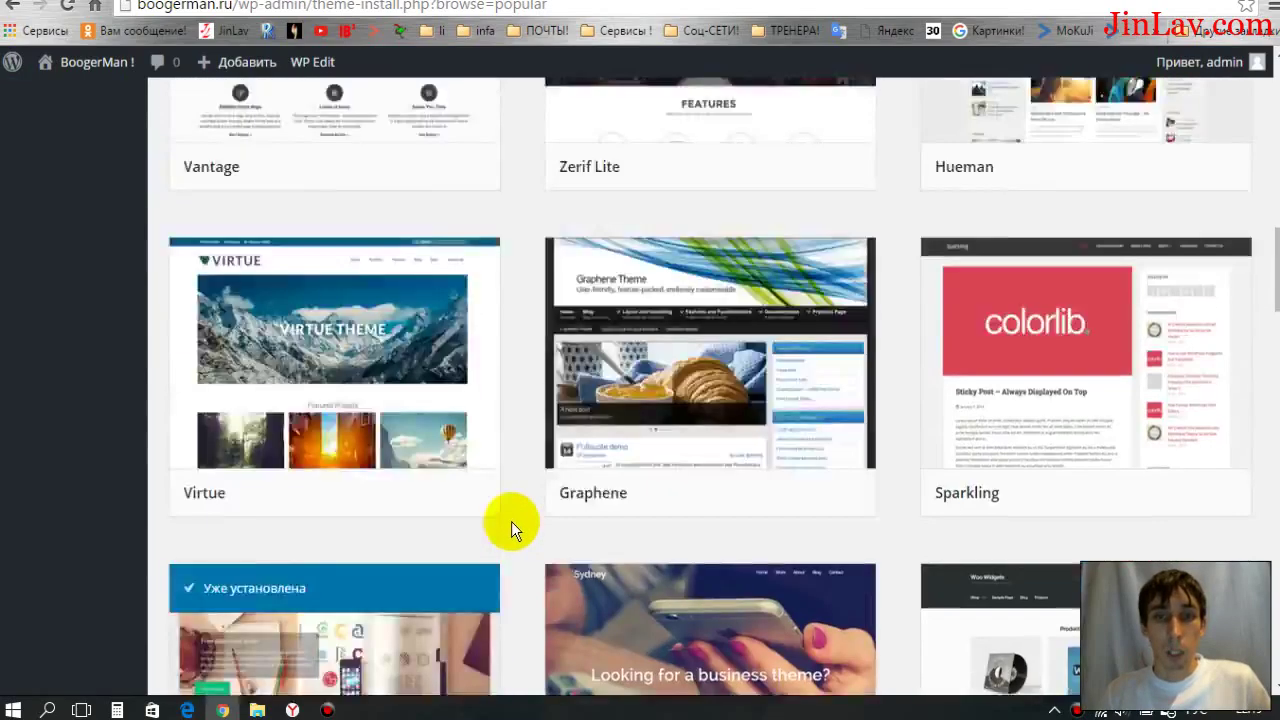
{"action": "scroll", "coordinate": [511, 521], "scroll_direction": "up", "scroll_amount": 8}
{"action": "scroll", "coordinate": [527, 350], "scroll_direction": "up", "scroll_amount": 5}
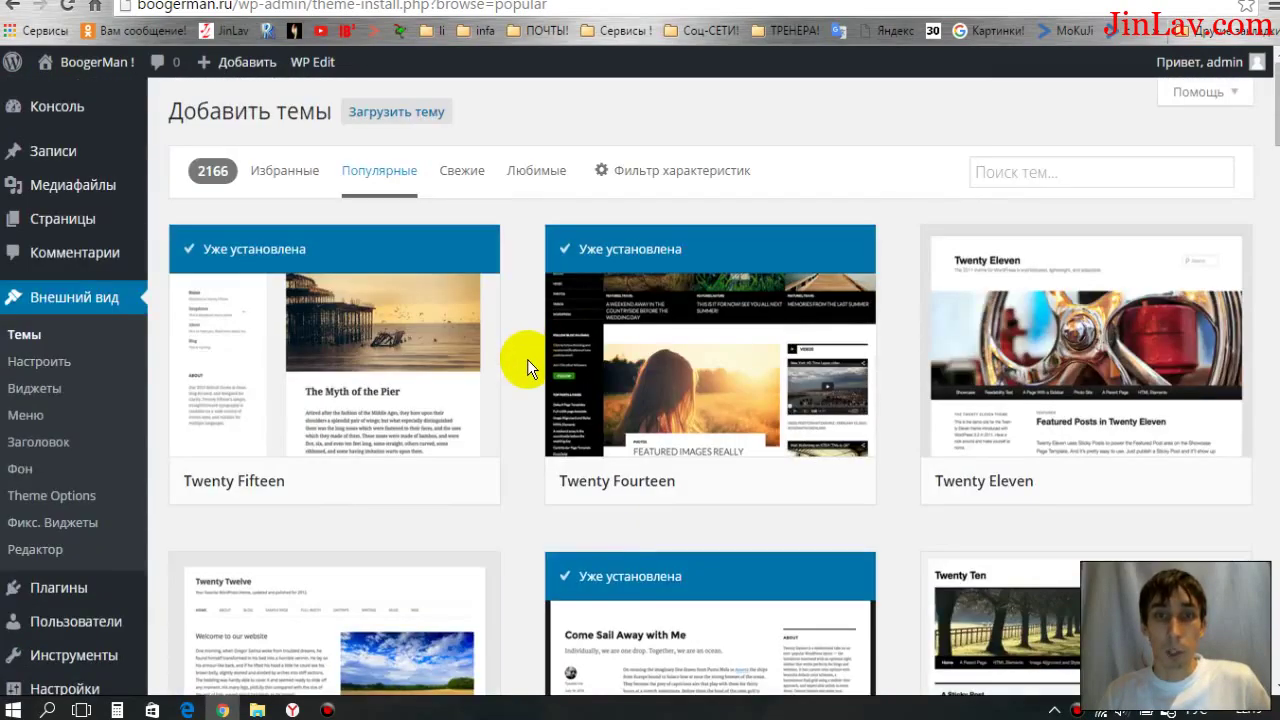
- Show the Свежие themes and browse the newest ones available to install
{"action": "left_click", "coordinate": [466, 175]}
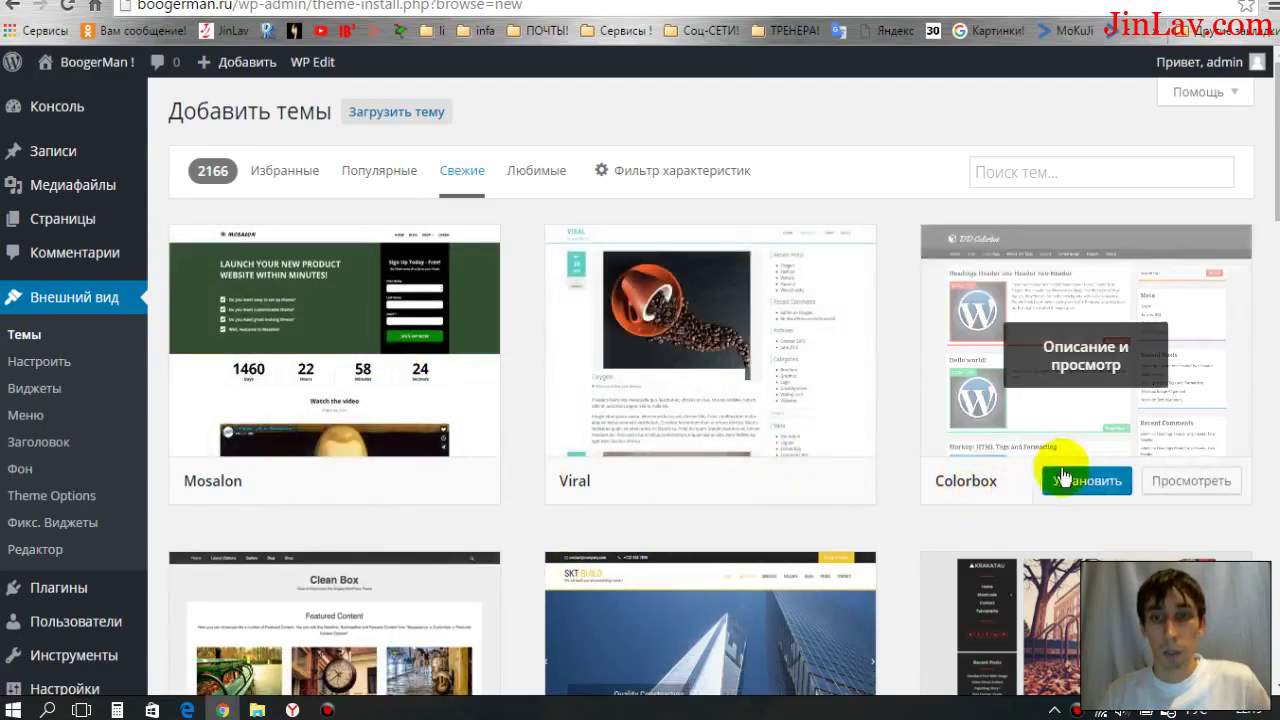
{"action": "scroll", "coordinate": [491, 525], "scroll_direction": "down", "scroll_amount": 3}
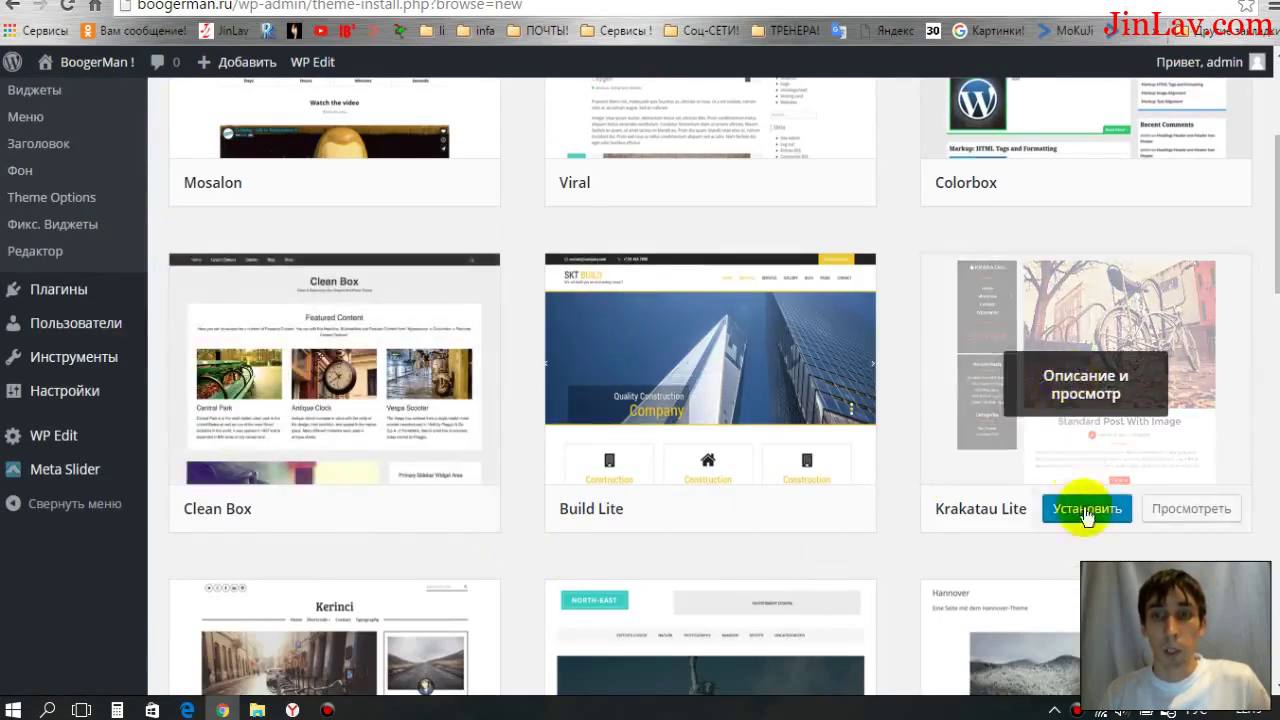
{"action": "scroll", "coordinate": [657, 500], "scroll_direction": "down", "scroll_amount": 2}
{"action": "scroll", "coordinate": [670, 535], "scroll_direction": "up", "scroll_amount": 3}
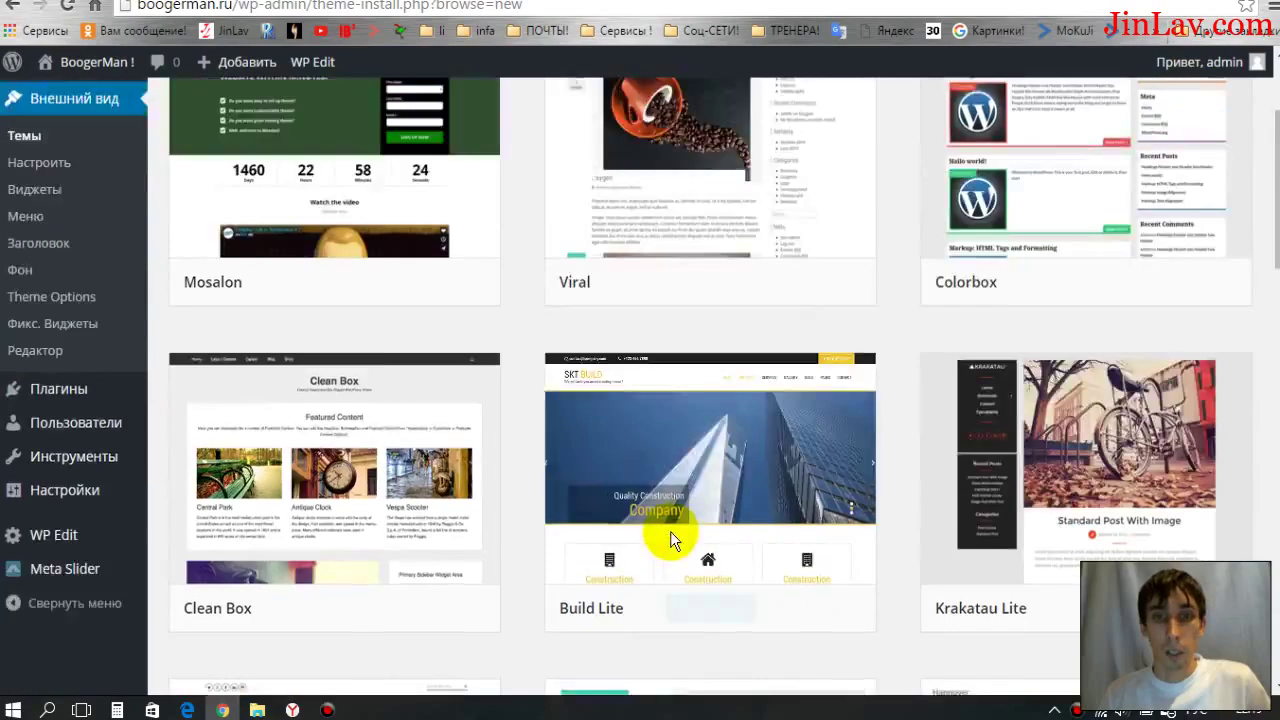
{"action": "scroll", "coordinate": [670, 531], "scroll_direction": "up", "scroll_amount": 2}
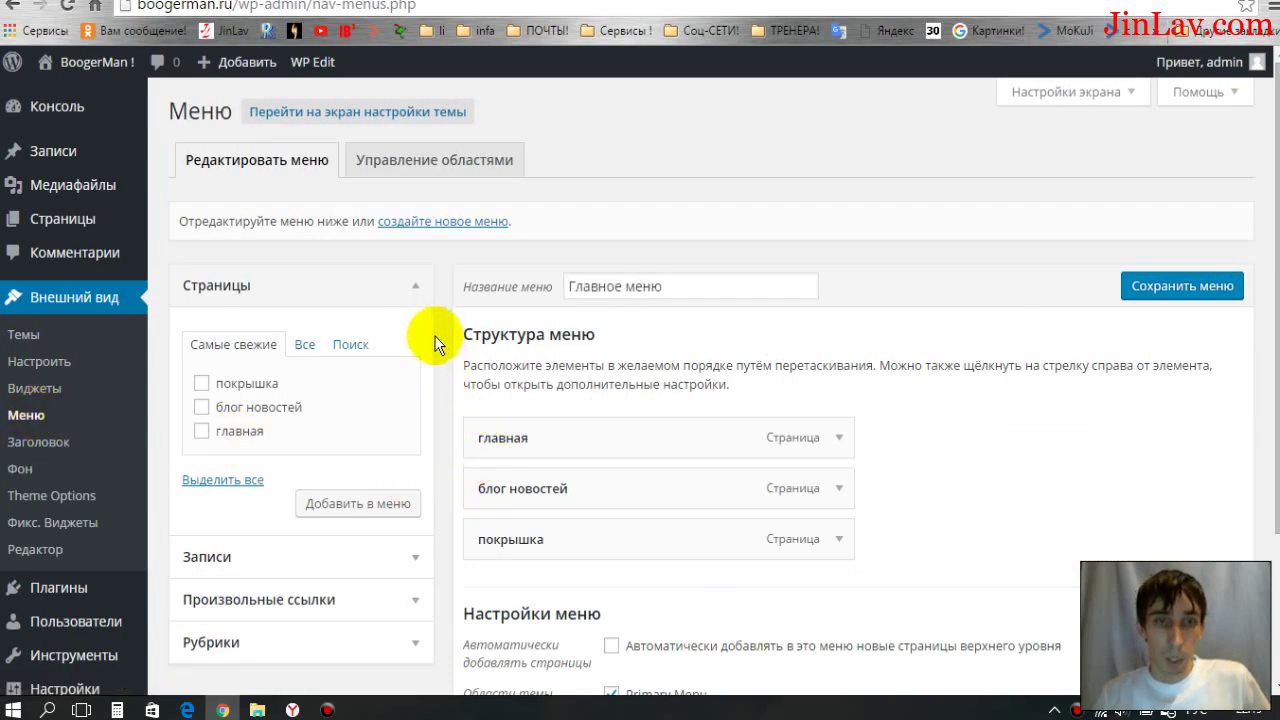
- Add the posts "стол шороший когда крепкий" and "как растут цветы" to the structure of Главное меню
{"action": "scroll", "coordinate": [414, 423], "scroll_direction": "down", "scroll_amount": 1}
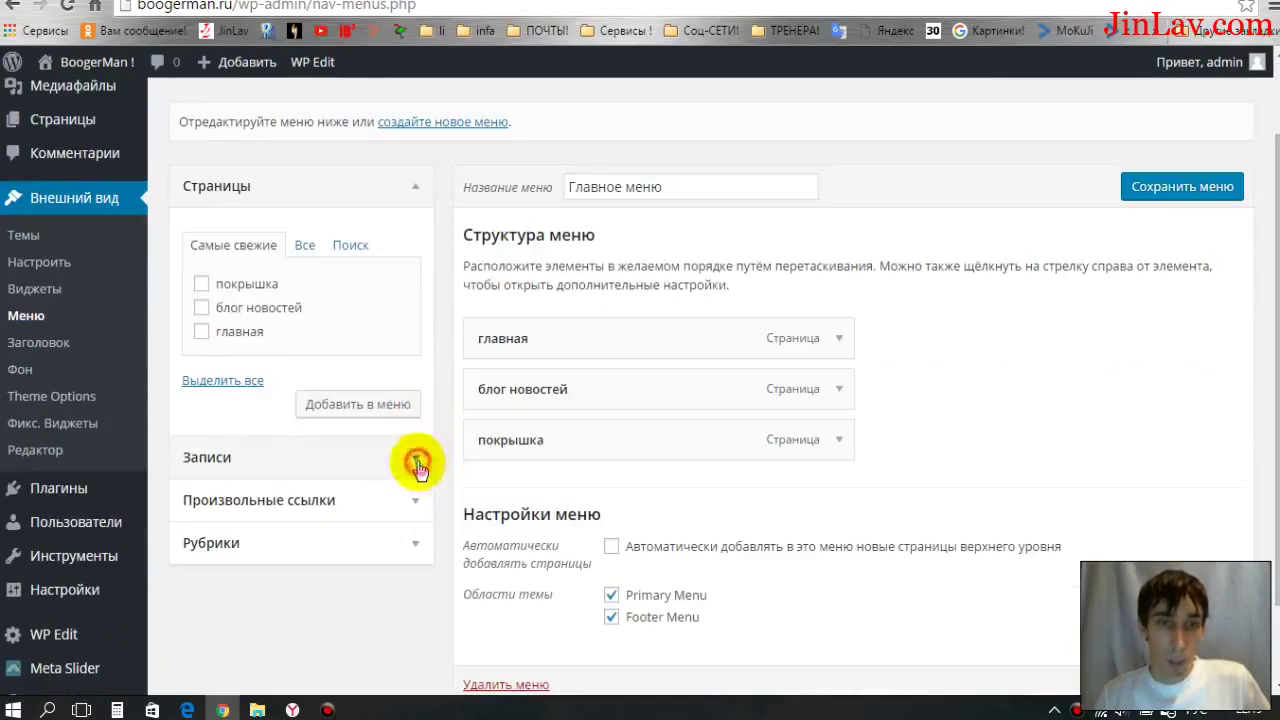
{"action": "left_click", "coordinate": [417, 463]}
{"action": "left_click", "coordinate": [201, 374]}
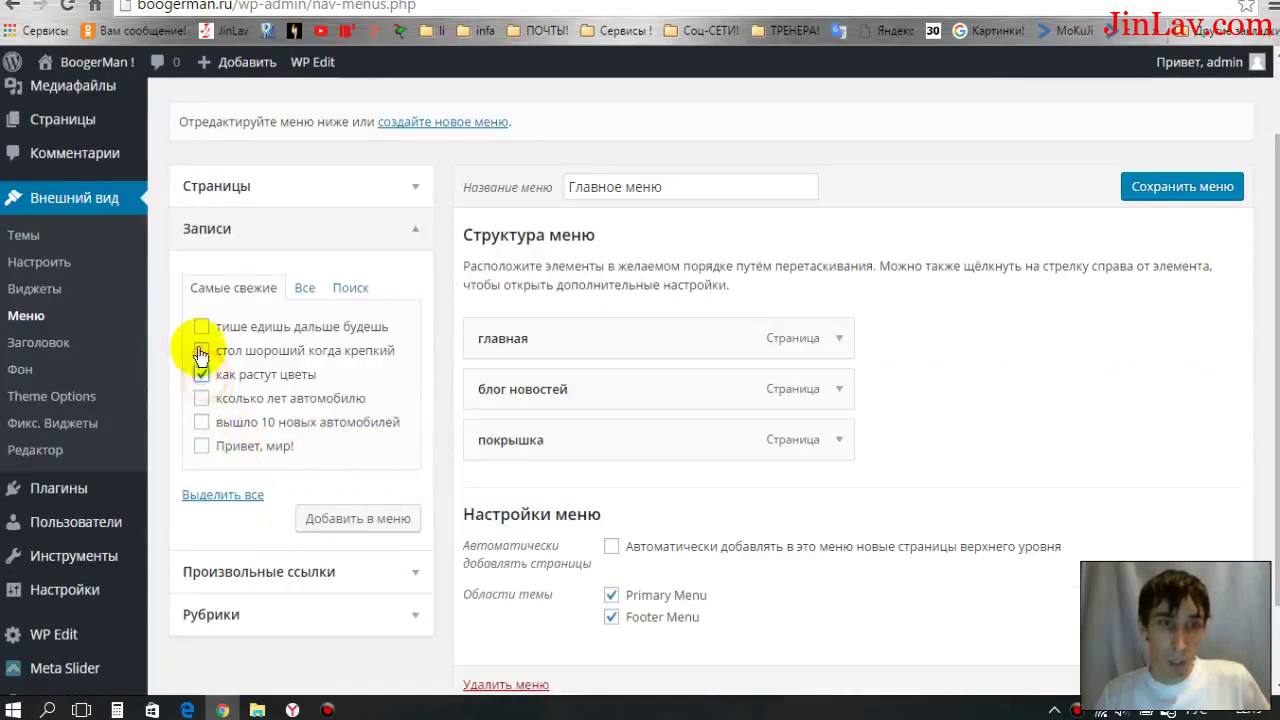
{"action": "left_click", "coordinate": [201, 351]}
{"action": "left_click", "coordinate": [318, 522]}
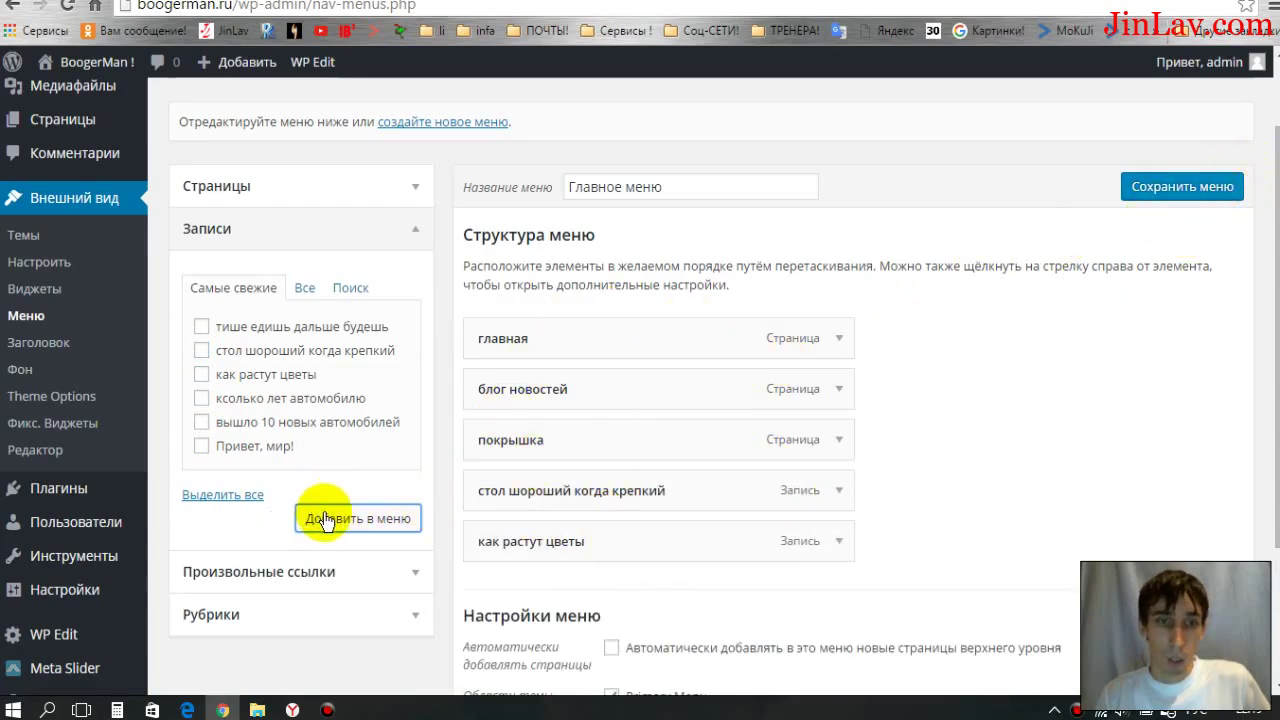
- Examine the Произвольные ссылки and Рубрики sources for menu items, and check the navigation menu on the live blog page
{"action": "scroll", "coordinate": [322, 520], "scroll_direction": "down", "scroll_amount": 1}
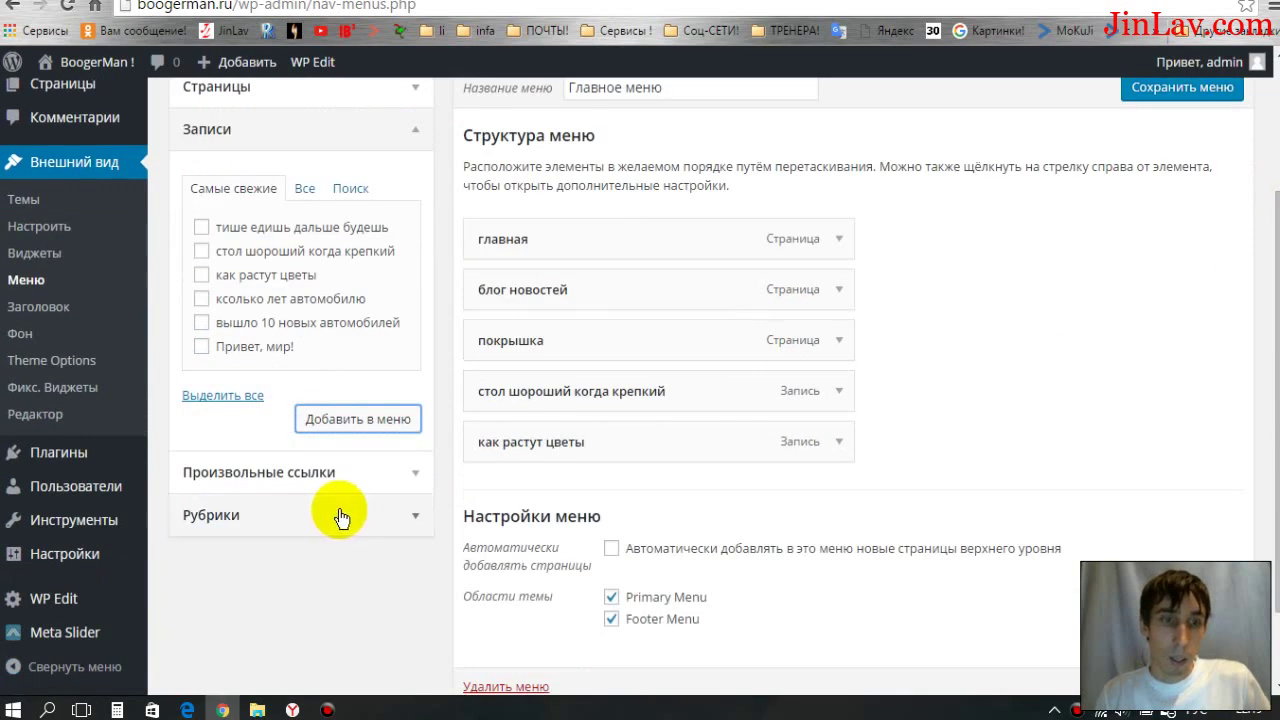
{"action": "left_click", "coordinate": [418, 484]}
{"action": "left_click", "coordinate": [315, 237]}
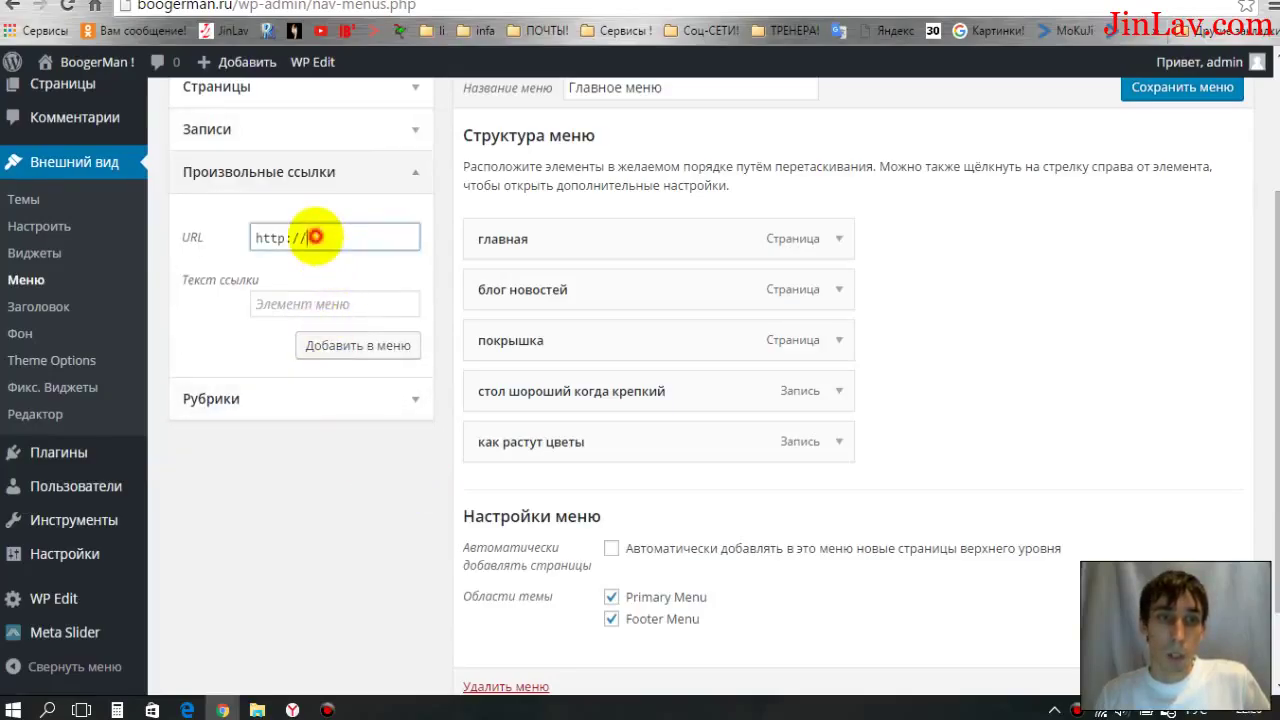
{"action": "left_click", "coordinate": [305, 302]}
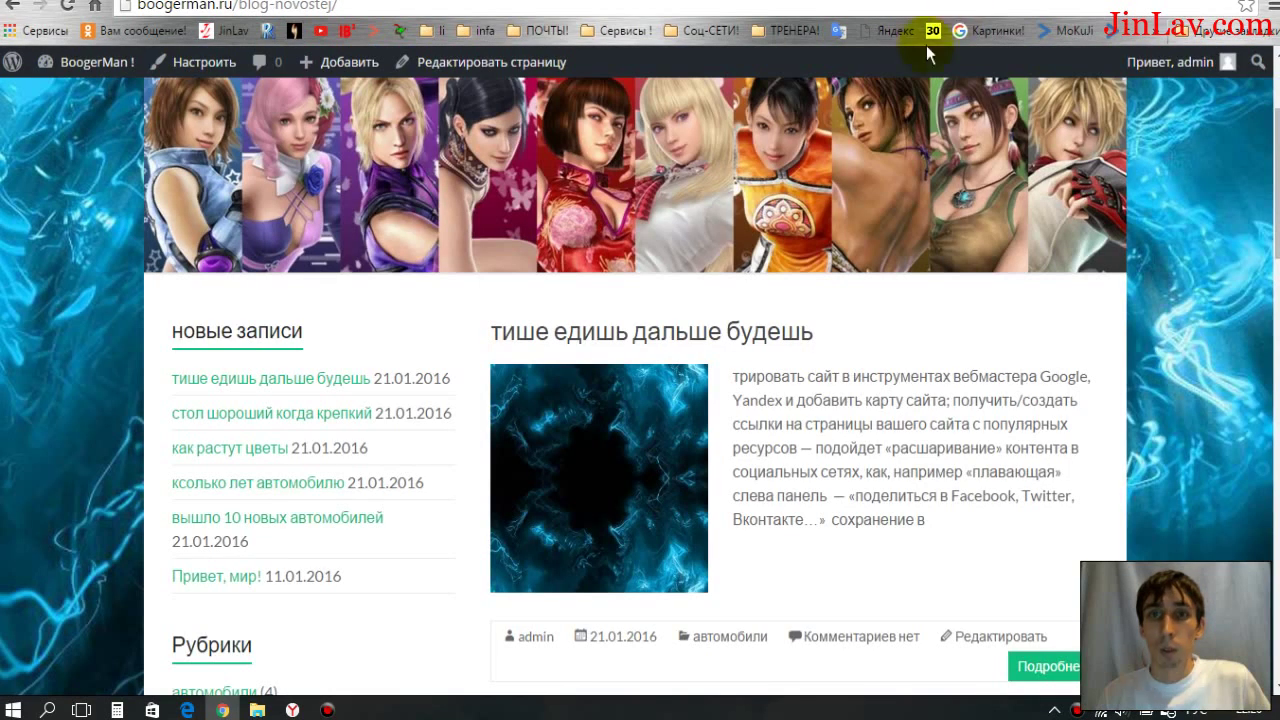
{"action": "scroll", "coordinate": [697, 435], "scroll_direction": "up", "scroll_amount": 2}
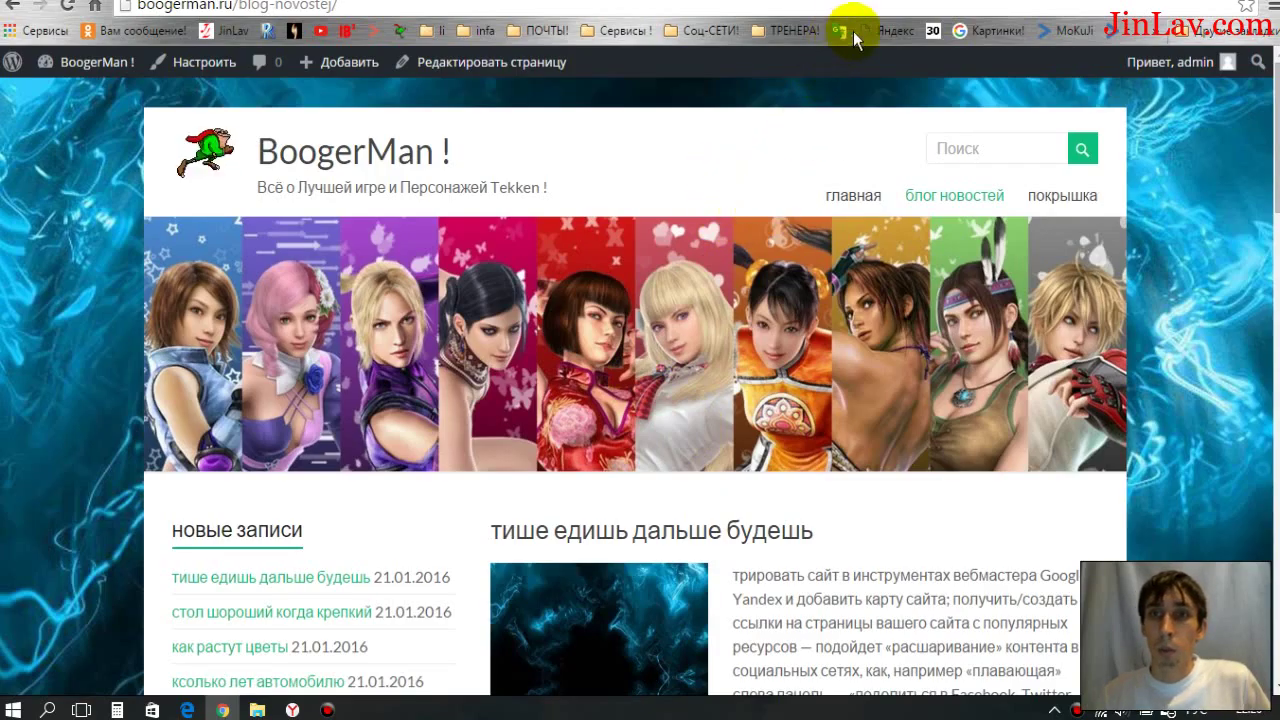
{"action": "key", "text": "ctrl+Tab"}
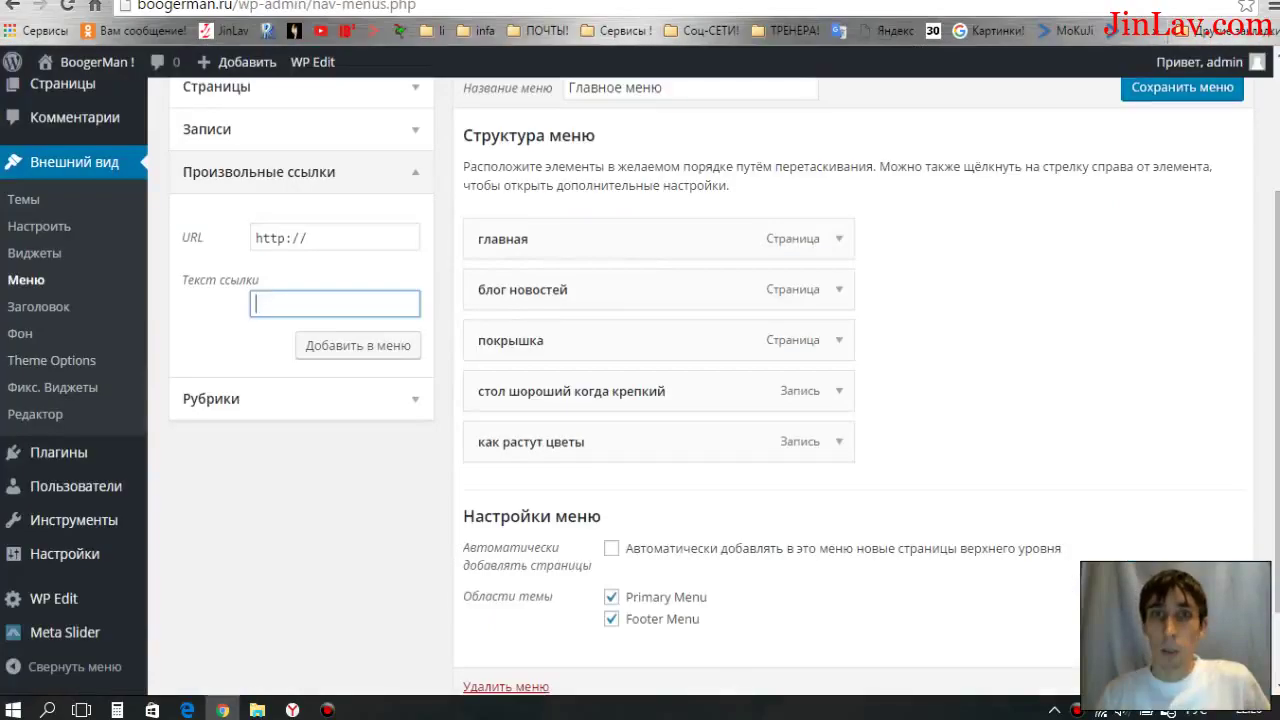
{"action": "left_click", "coordinate": [406, 404]}
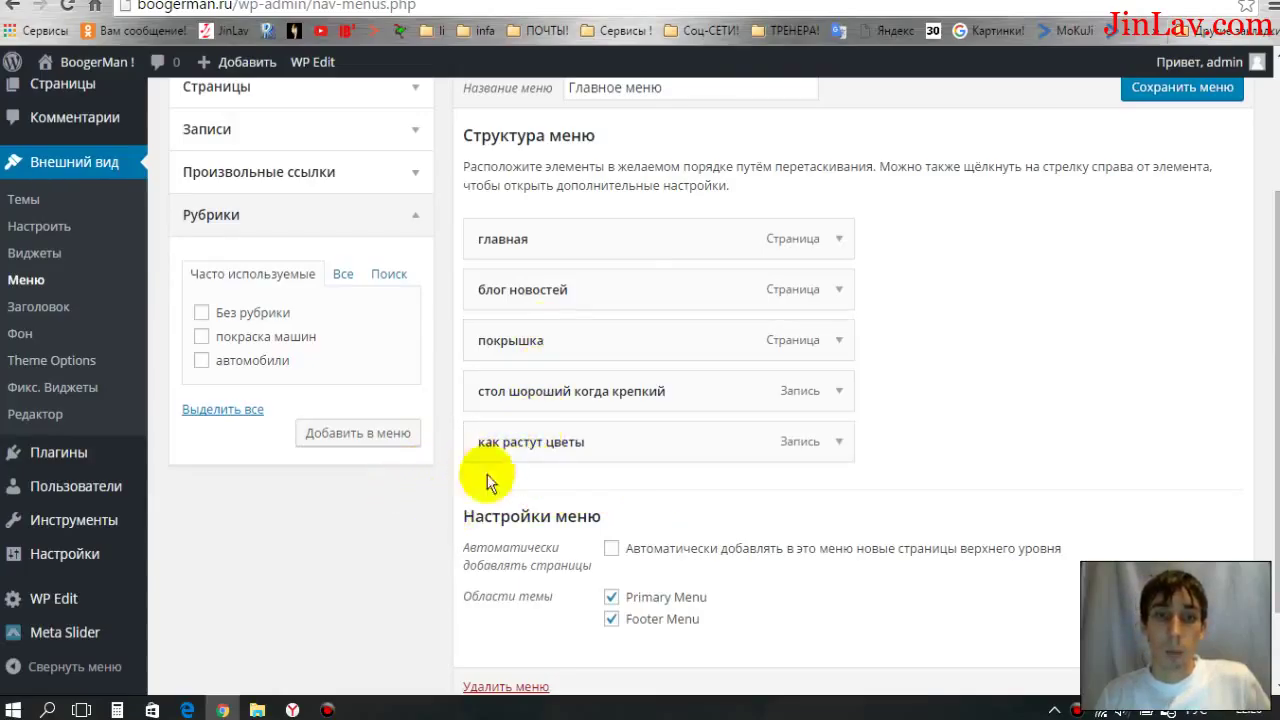
{"action": "scroll", "coordinate": [408, 450], "scroll_direction": "up", "scroll_amount": 2}
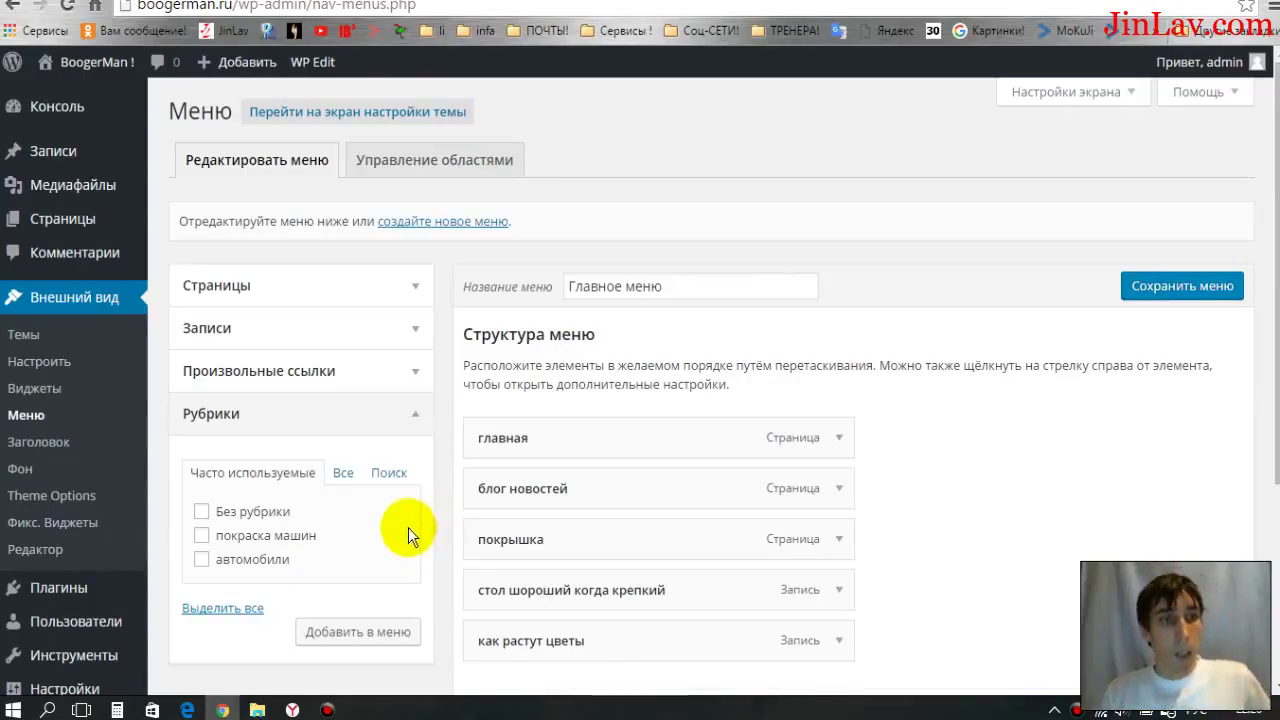
- Leave the menu without saving and view the Theme Options page under Внешний вид
{"action": "left_click", "coordinate": [55, 497]}
{"action": "left_click", "coordinate": [555, 199]}
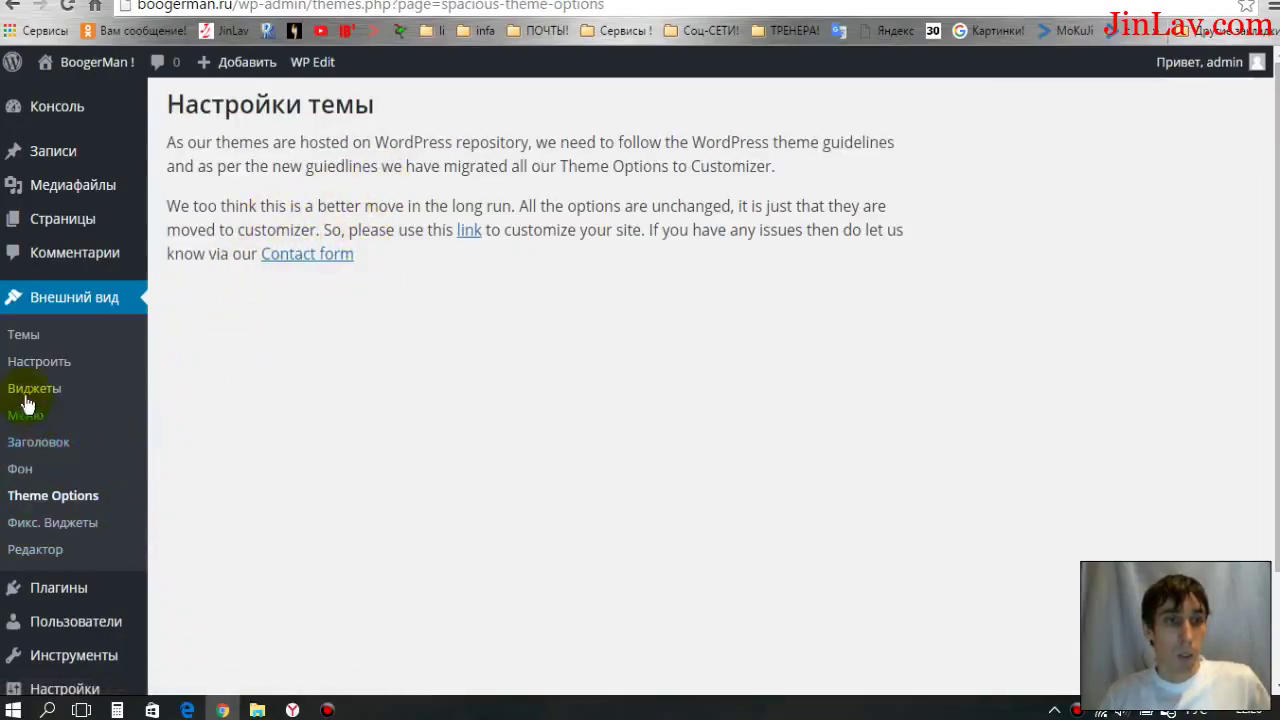
{"action": "scroll", "coordinate": [179, 510], "scroll_direction": "down", "scroll_amount": 3}
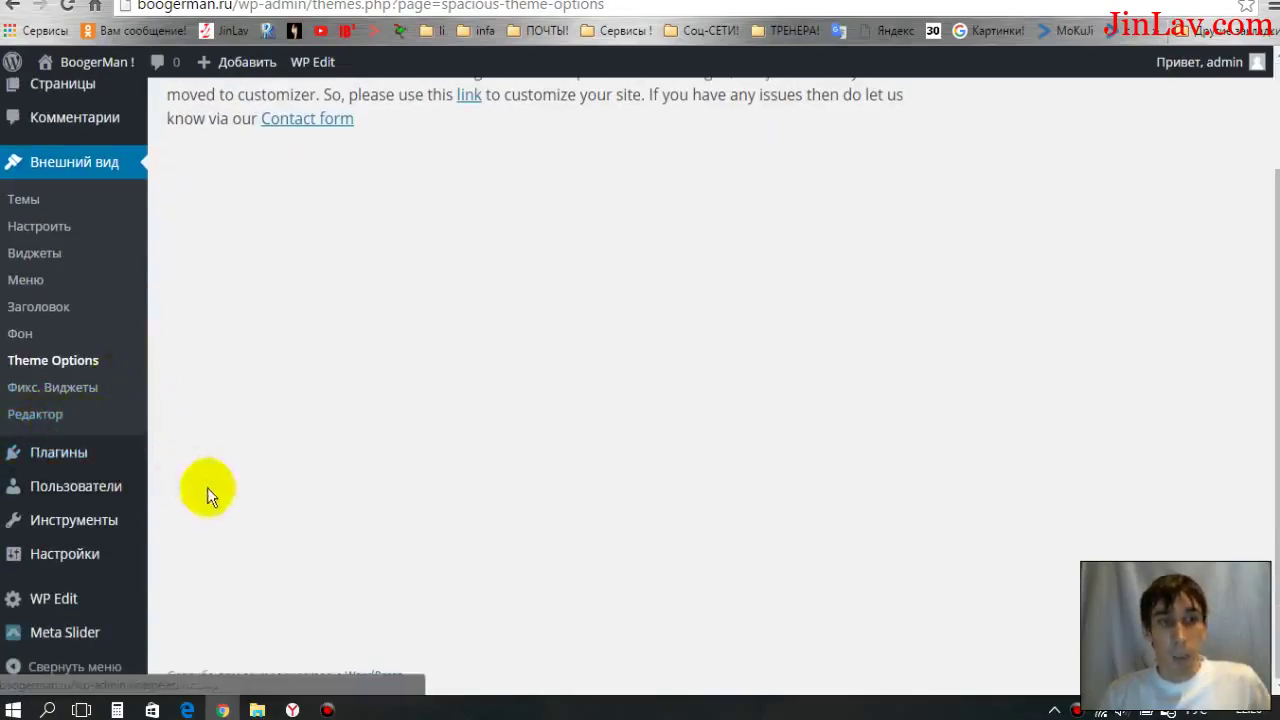
- Open the list of installed plugins and review its entries and their descriptions
{"action": "mouse_move", "coordinate": [138, 468]}
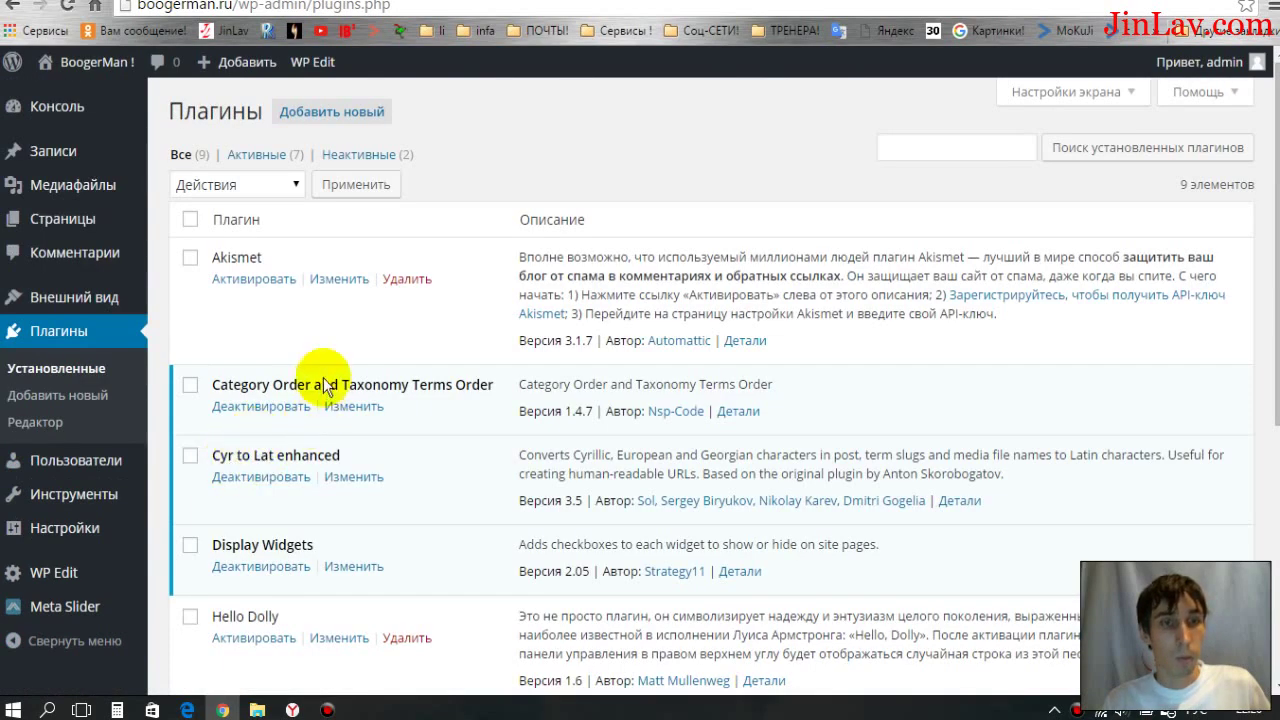
{"action": "scroll", "coordinate": [306, 389], "scroll_direction": "down", "scroll_amount": 5}
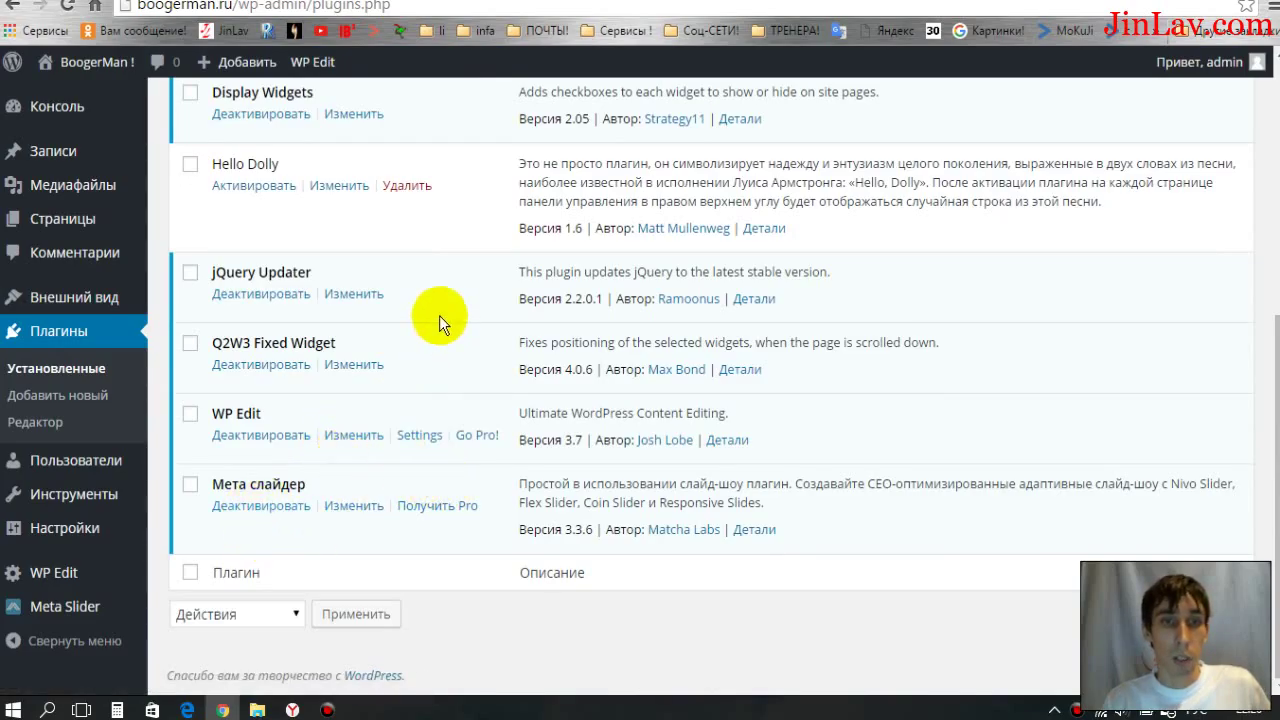
{"action": "scroll", "coordinate": [439, 315], "scroll_direction": "up", "scroll_amount": 3}
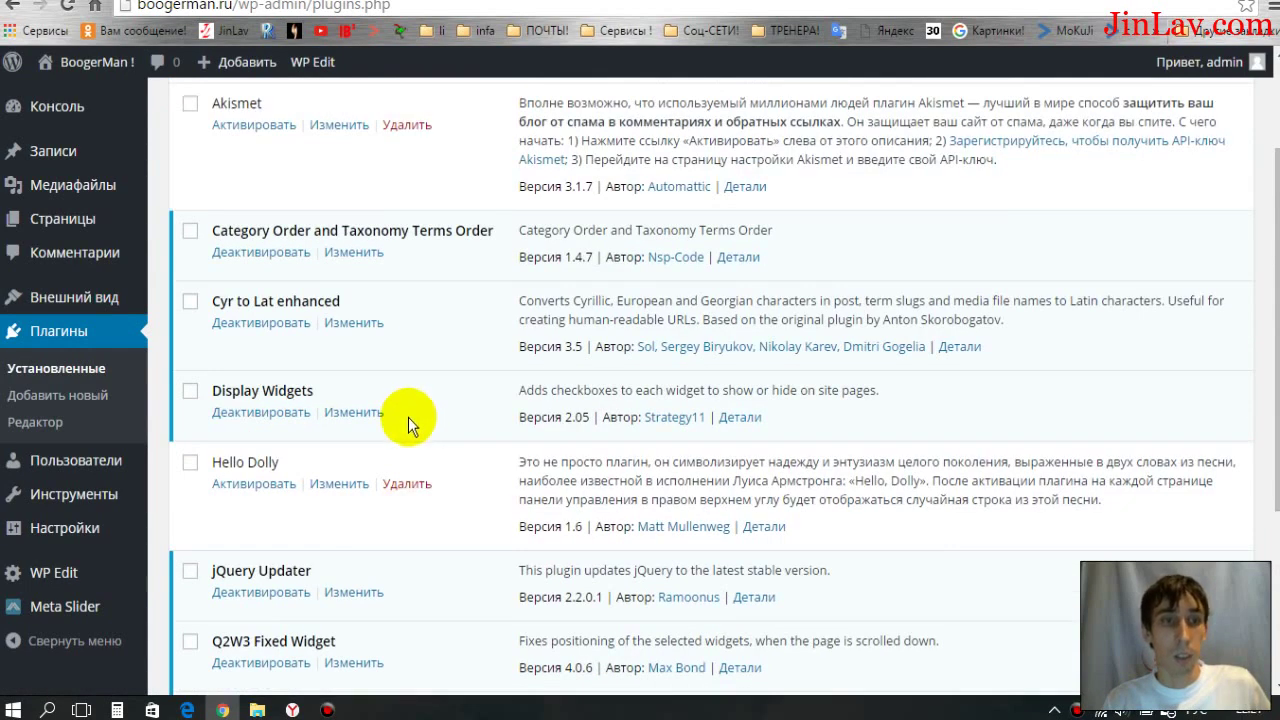
{"action": "scroll", "coordinate": [310, 440], "scroll_direction": "up", "scroll_amount": 2}
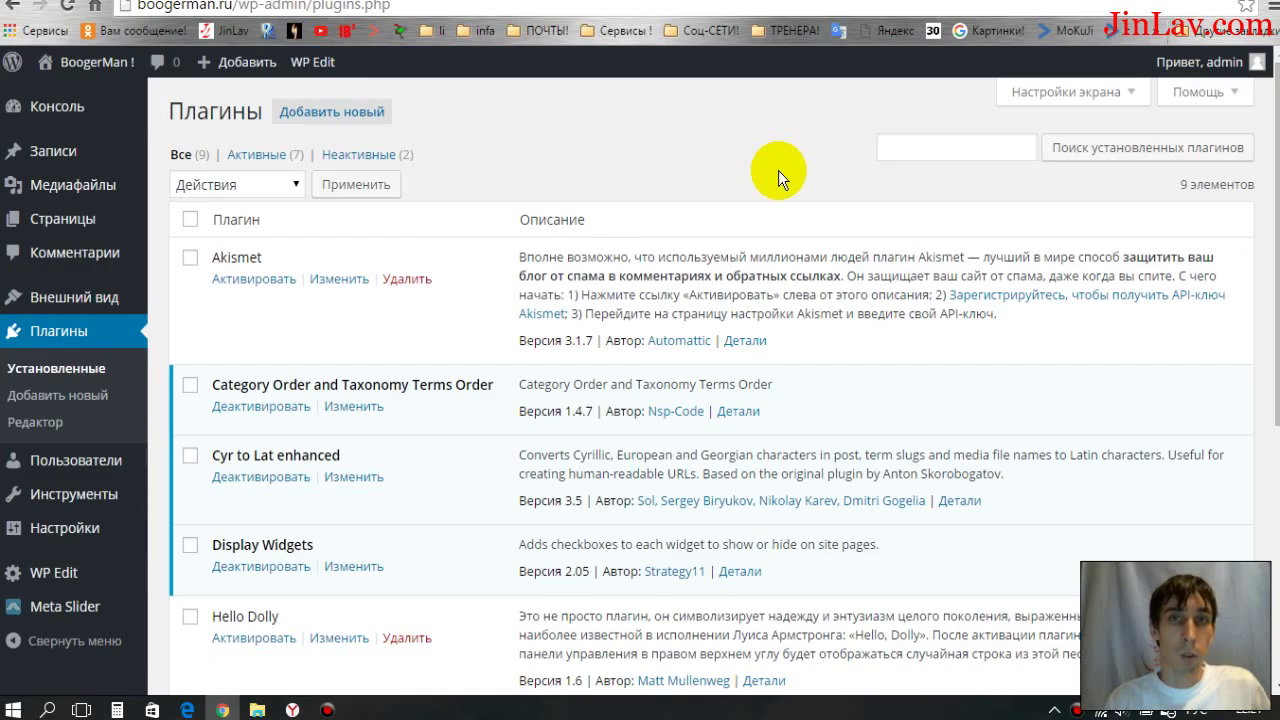
{"action": "scroll", "coordinate": [160, 388], "scroll_direction": "down", "scroll_amount": 1}
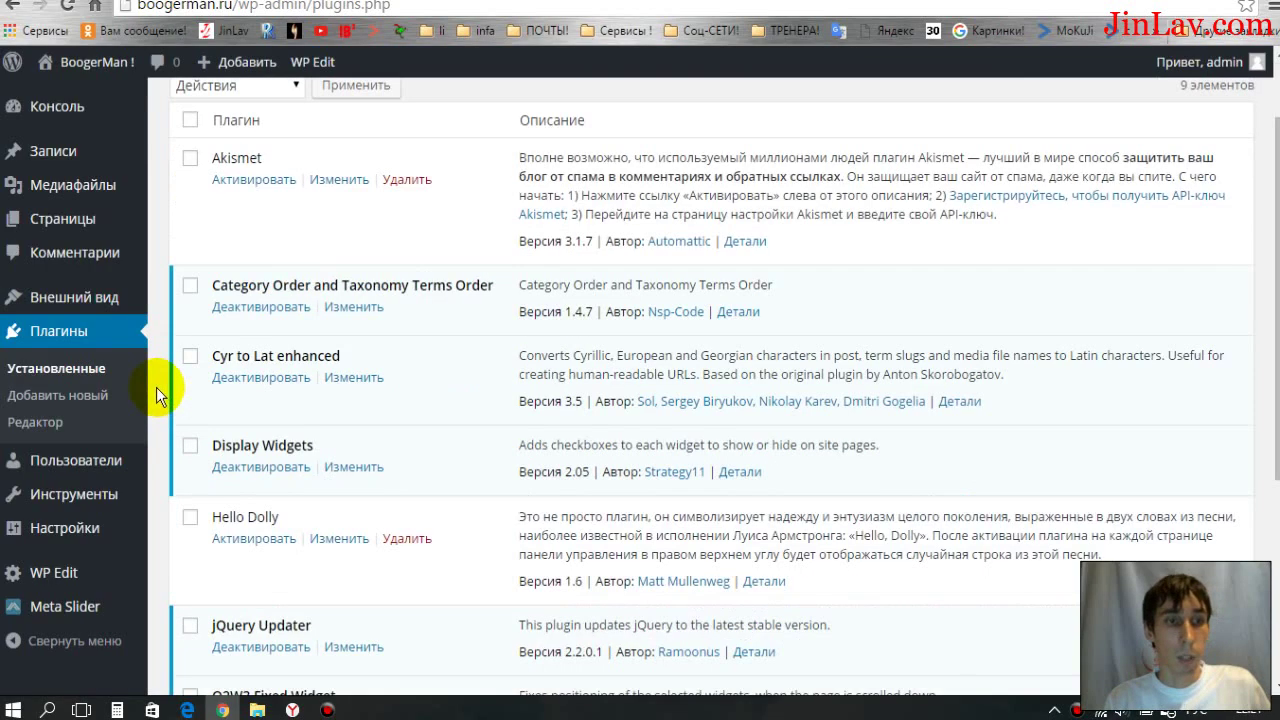
{"action": "scroll", "coordinate": [113, 468], "scroll_direction": "down", "scroll_amount": 1}
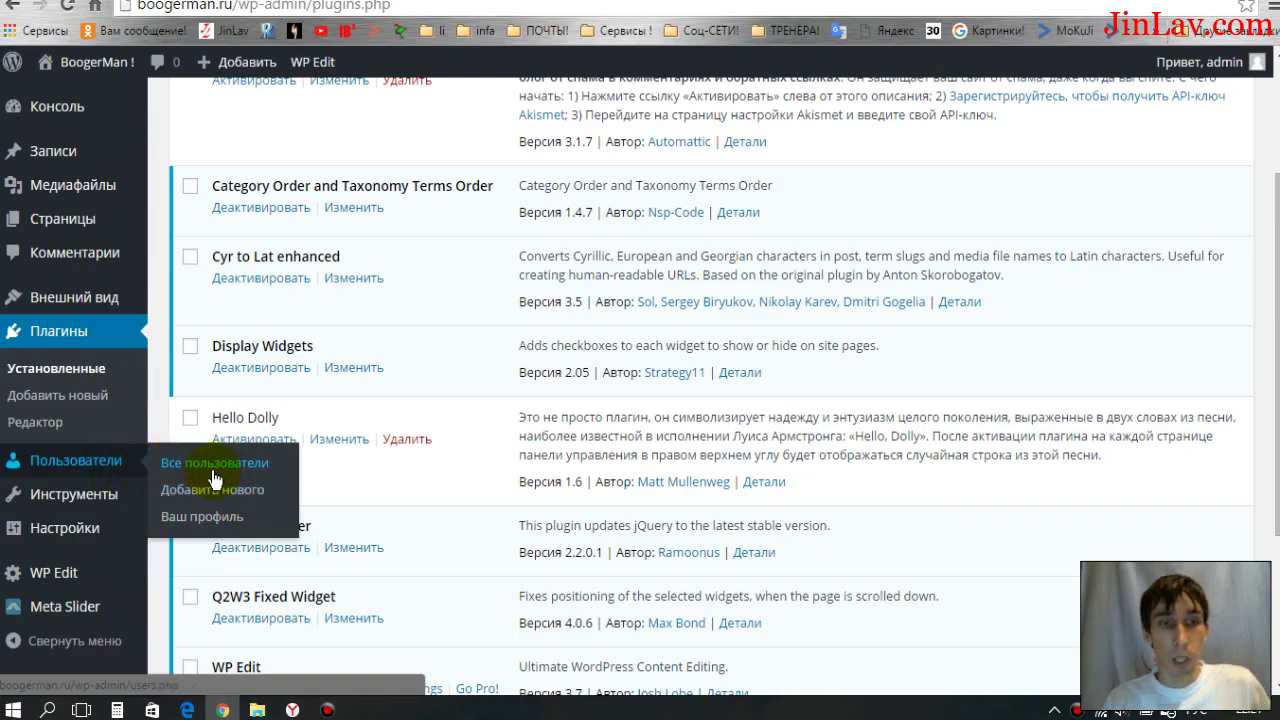
{"action": "left_click", "coordinate": [157, 557]}
{"action": "scroll", "coordinate": [155, 426], "scroll_direction": "down", "scroll_amount": 1}
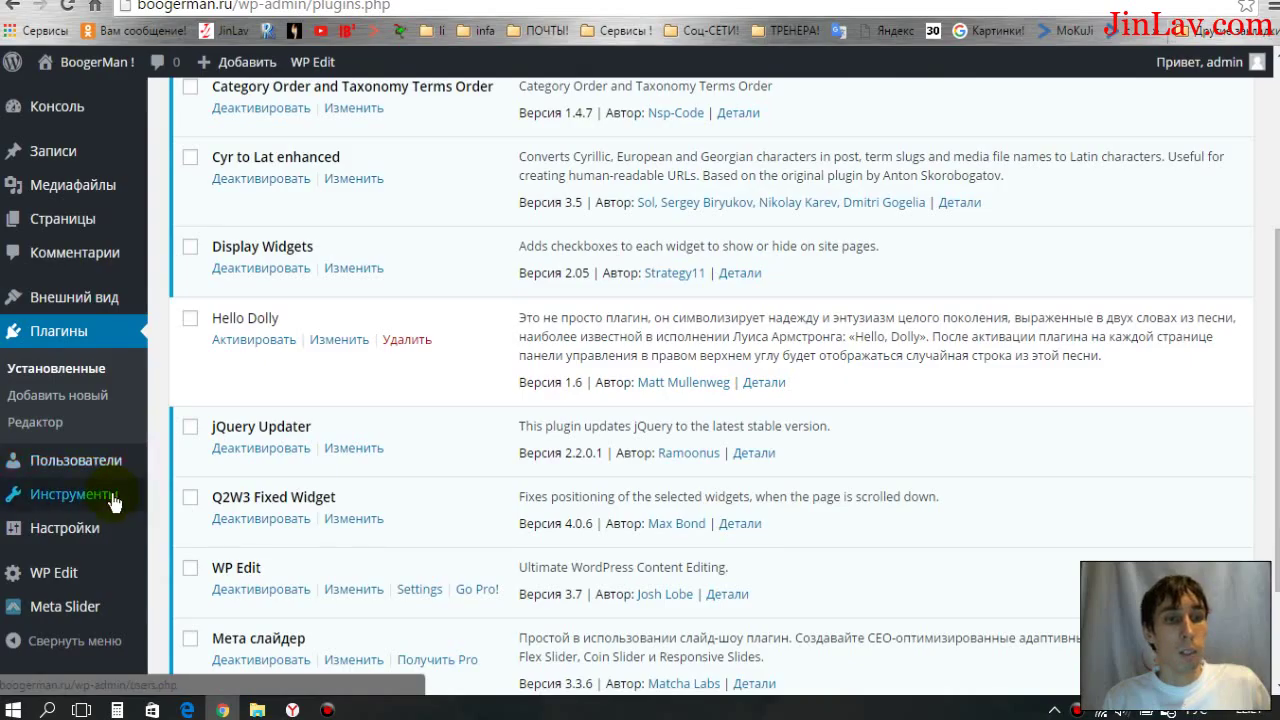
{"action": "mouse_move", "coordinate": [113, 502]}
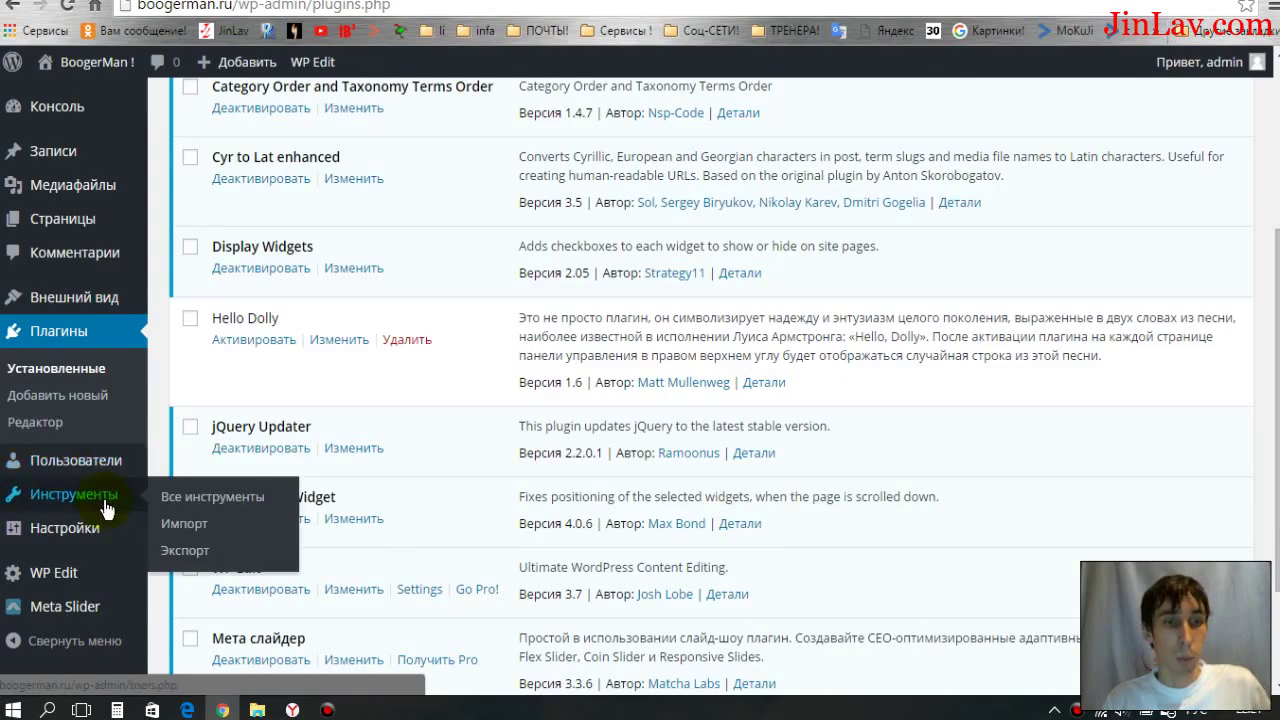
- In the Обсуждение settings, disable notifications from other blogs (pingbacks and trackbacks) on new articles
{"action": "mouse_move", "coordinate": [44, 537]}
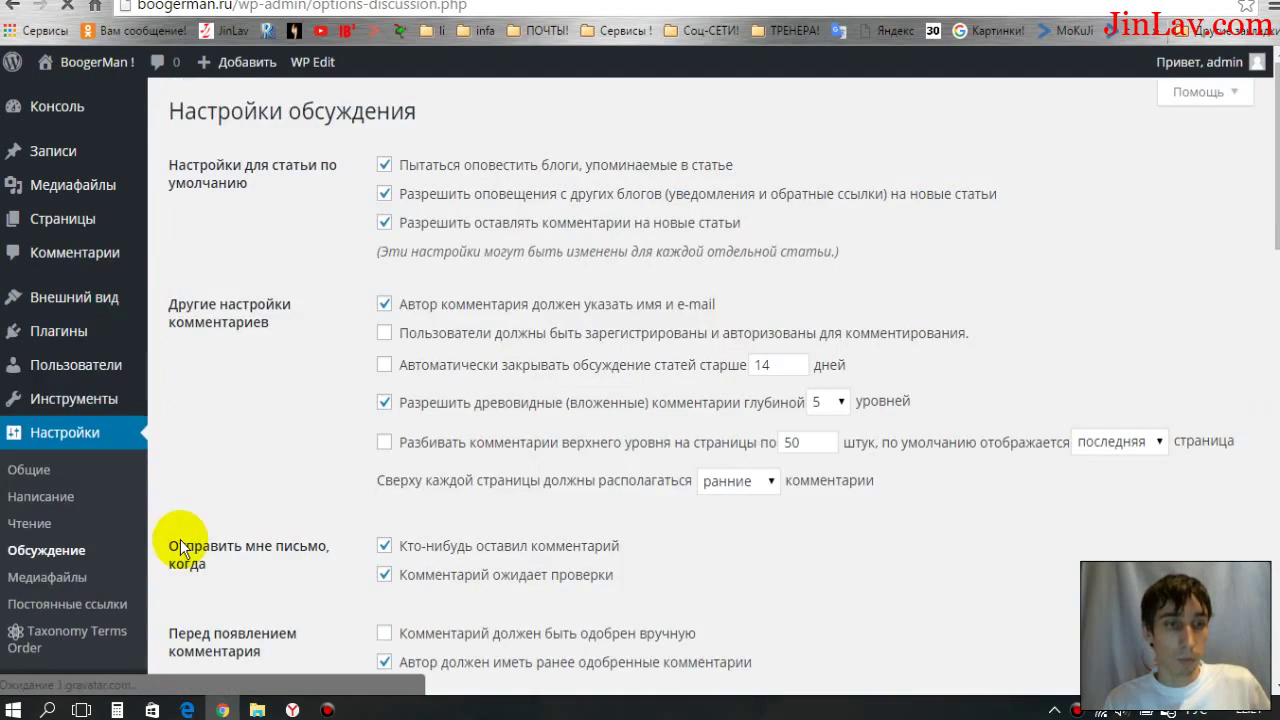
{"action": "left_click", "coordinate": [385, 195]}
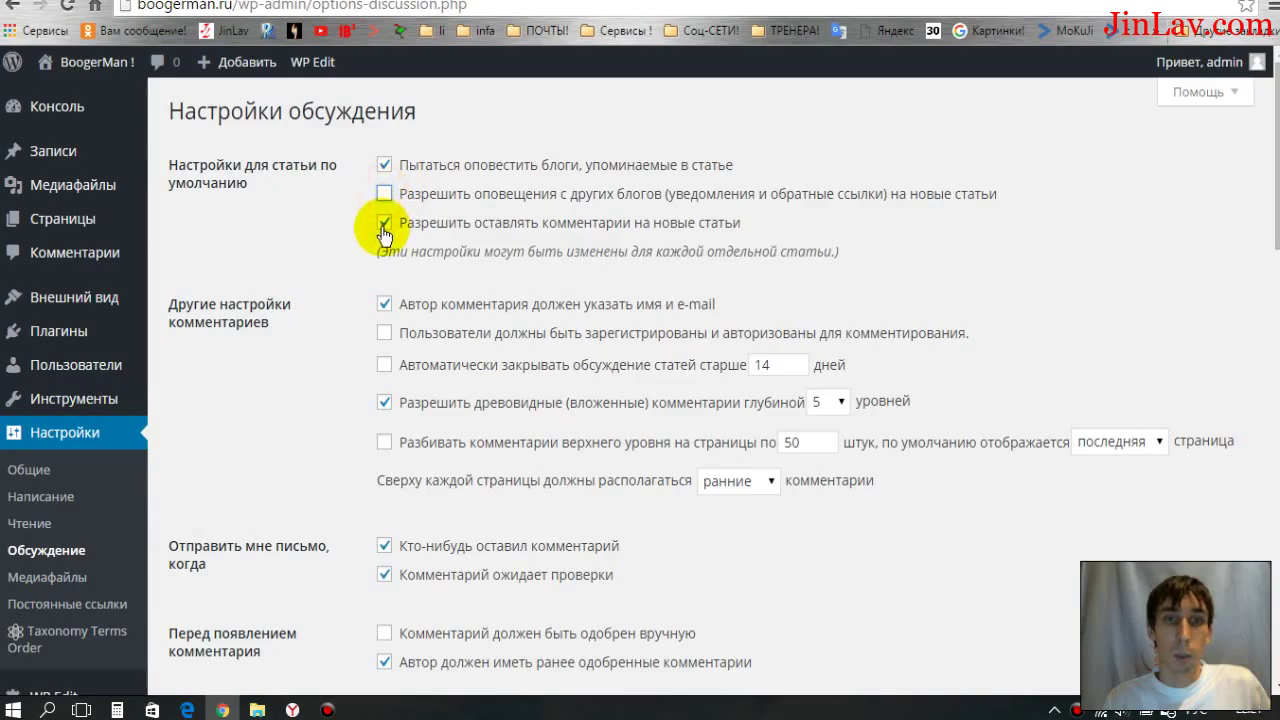
- Disable comments on new articles and look over the remaining Обсуждение settings down to the avatar options
{"action": "left_click", "coordinate": [385, 230]}
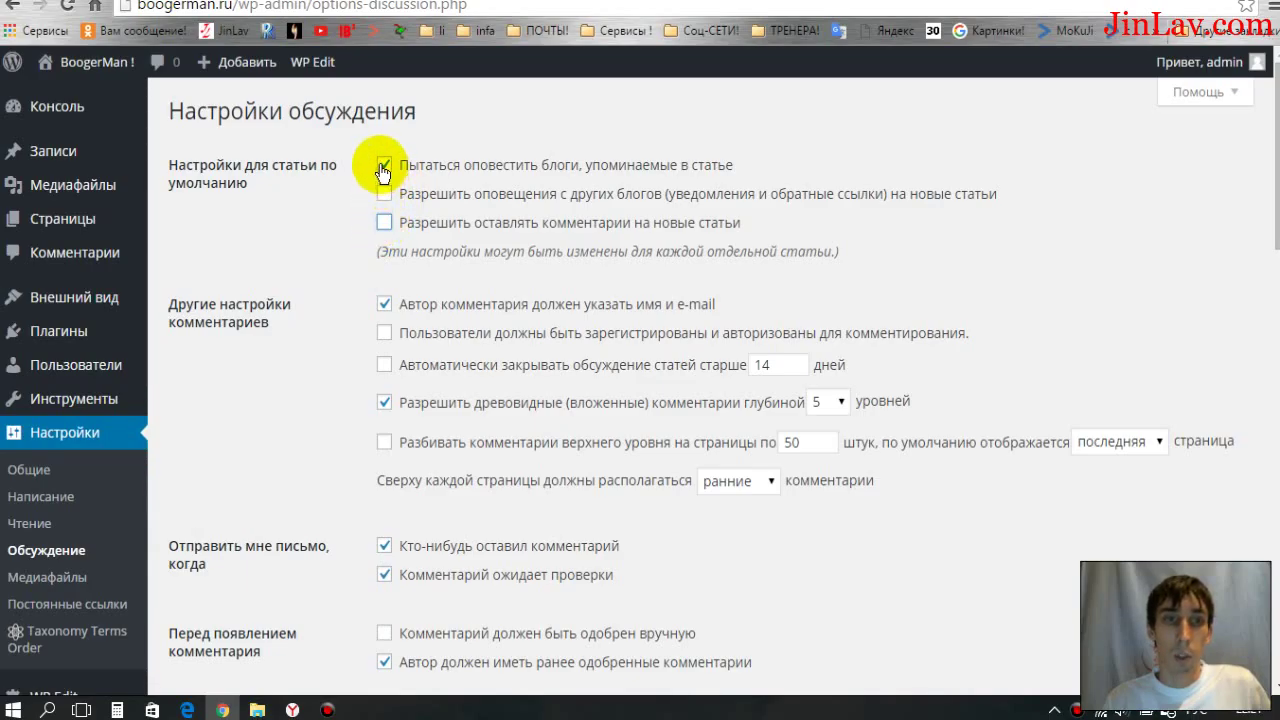
{"action": "scroll", "coordinate": [257, 337], "scroll_direction": "down", "scroll_amount": 12}
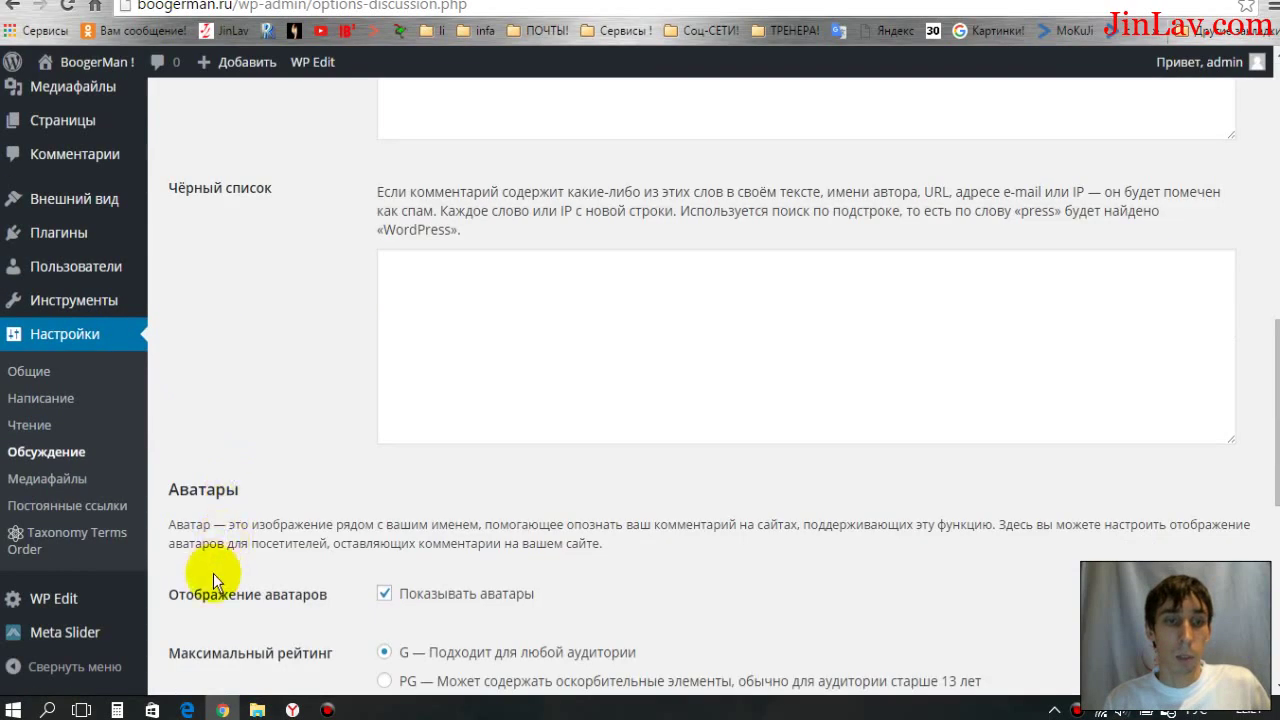
{"action": "scroll", "coordinate": [247, 539], "scroll_direction": "down", "scroll_amount": 2}
{"action": "scroll", "coordinate": [260, 520], "scroll_direction": "up", "scroll_amount": 15}
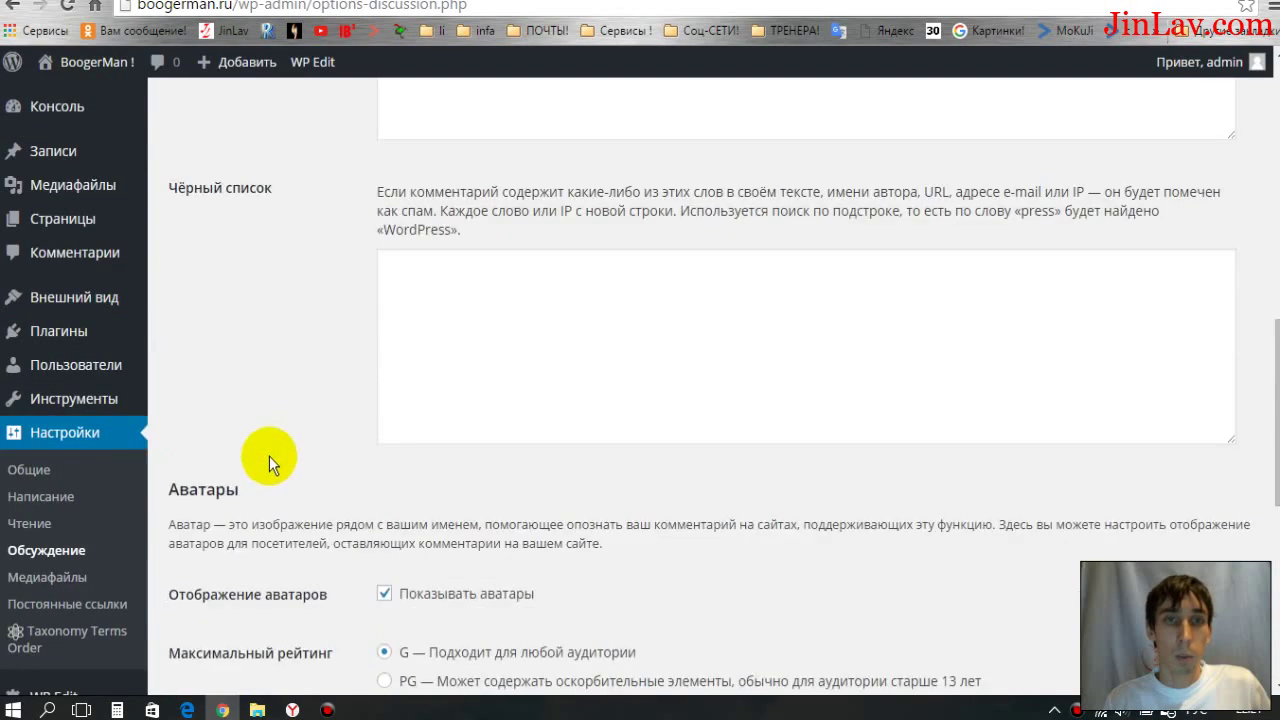
- Re-enable notifications from other blogs and comments on new articles, and review the moderation and Чёрный список fields
{"action": "left_click", "coordinate": [384, 165]}
{"action": "left_click", "coordinate": [384, 193]}
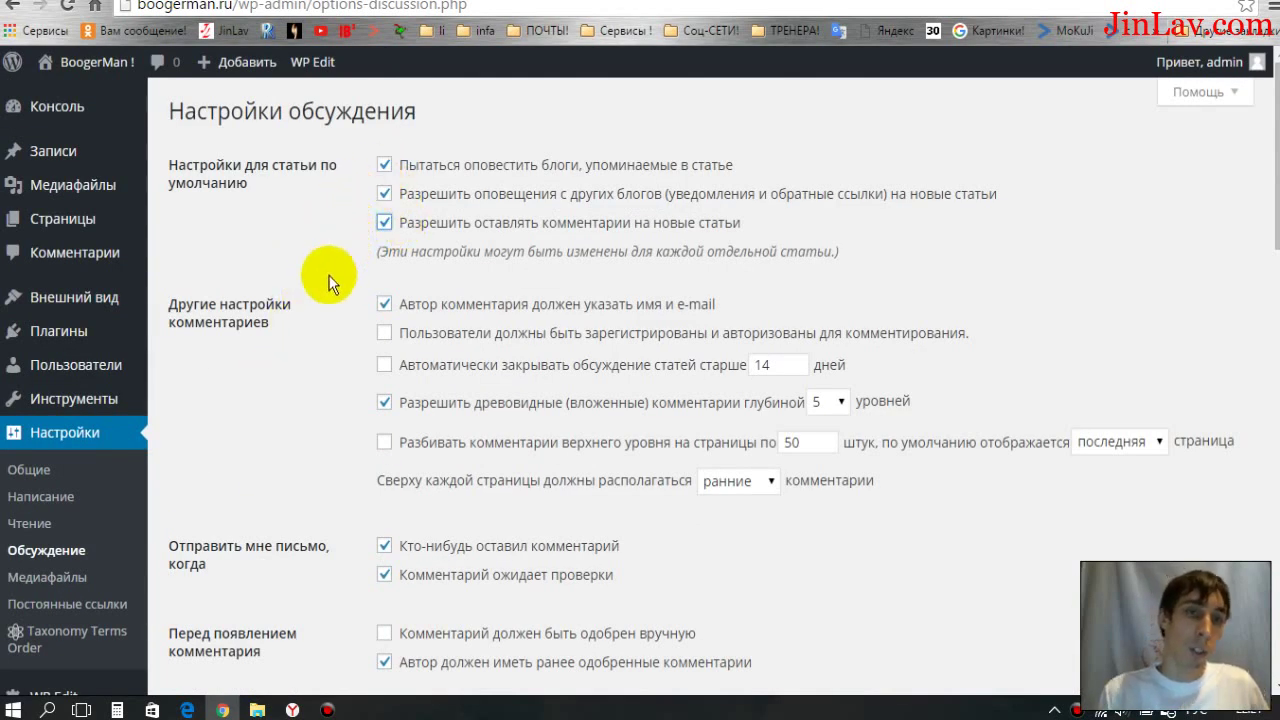
{"action": "scroll", "coordinate": [272, 269], "scroll_direction": "down", "scroll_amount": 9}
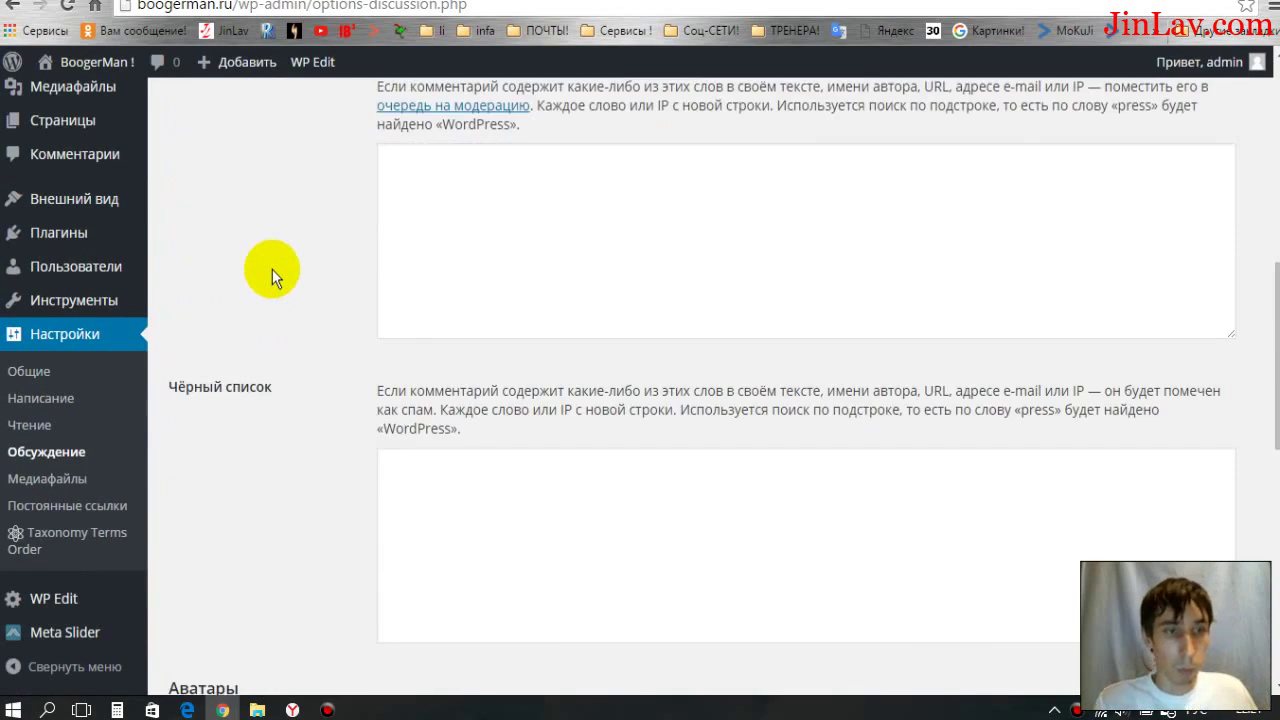
{"action": "scroll", "coordinate": [269, 269], "scroll_direction": "down", "scroll_amount": 3}
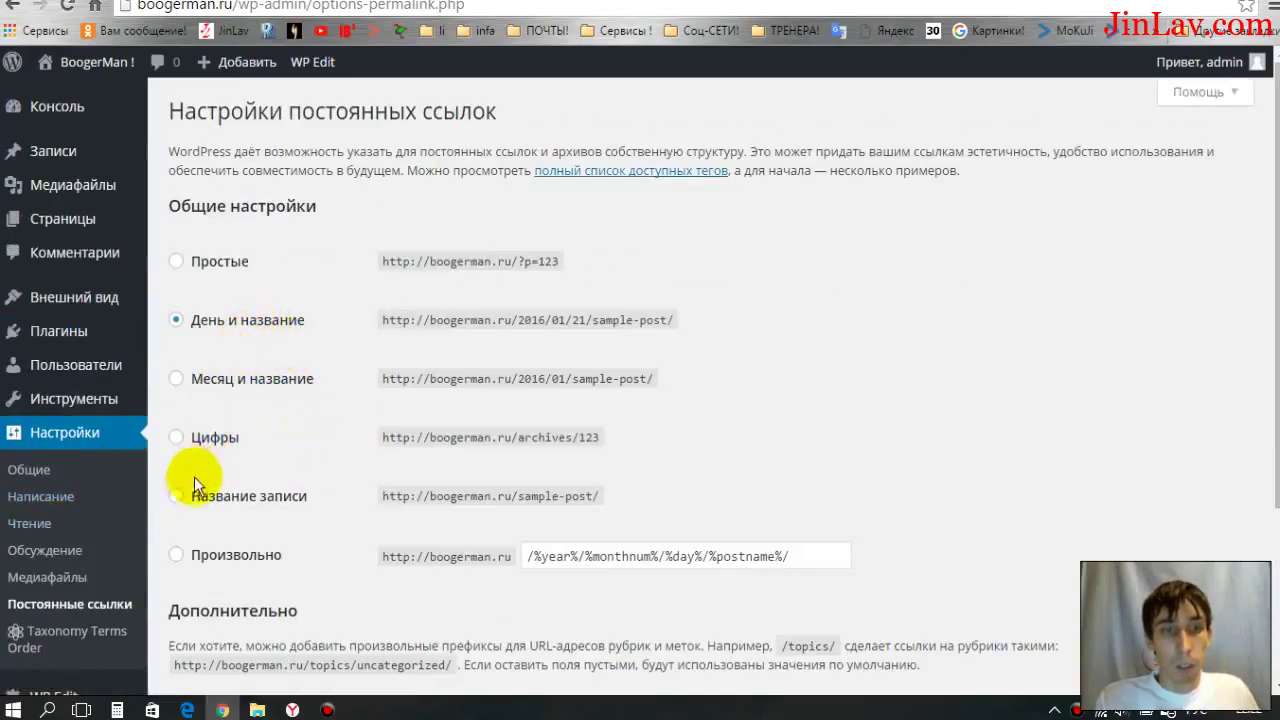
- Set the permalink structure to Название записи in the Постоянные ссылки settings and save the changes
{"action": "left_click", "coordinate": [177, 498]}
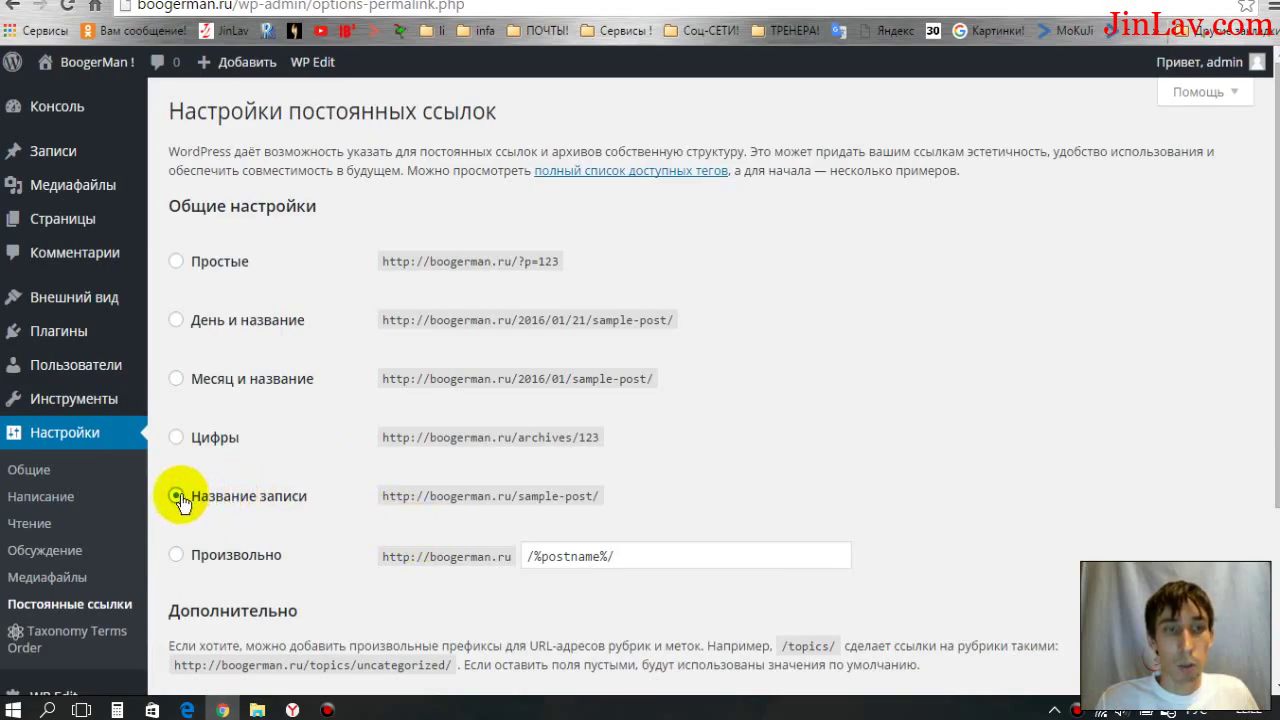
{"action": "scroll", "coordinate": [180, 502], "scroll_direction": "down", "scroll_amount": 3}
{"action": "left_click", "coordinate": [218, 596]}
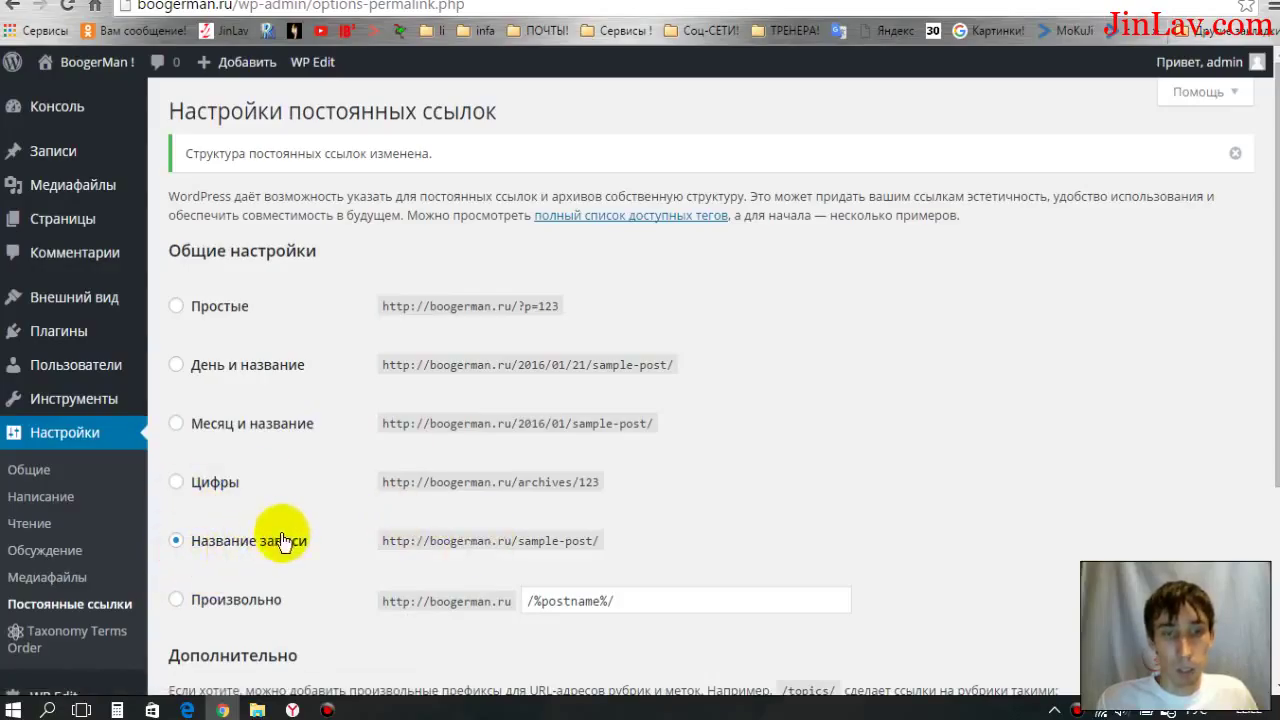
- Review the optional category and tag prefix fields and save the permalink settings again with the prefixes empty
{"action": "scroll", "coordinate": [465, 618], "scroll_direction": "down", "scroll_amount": 1}
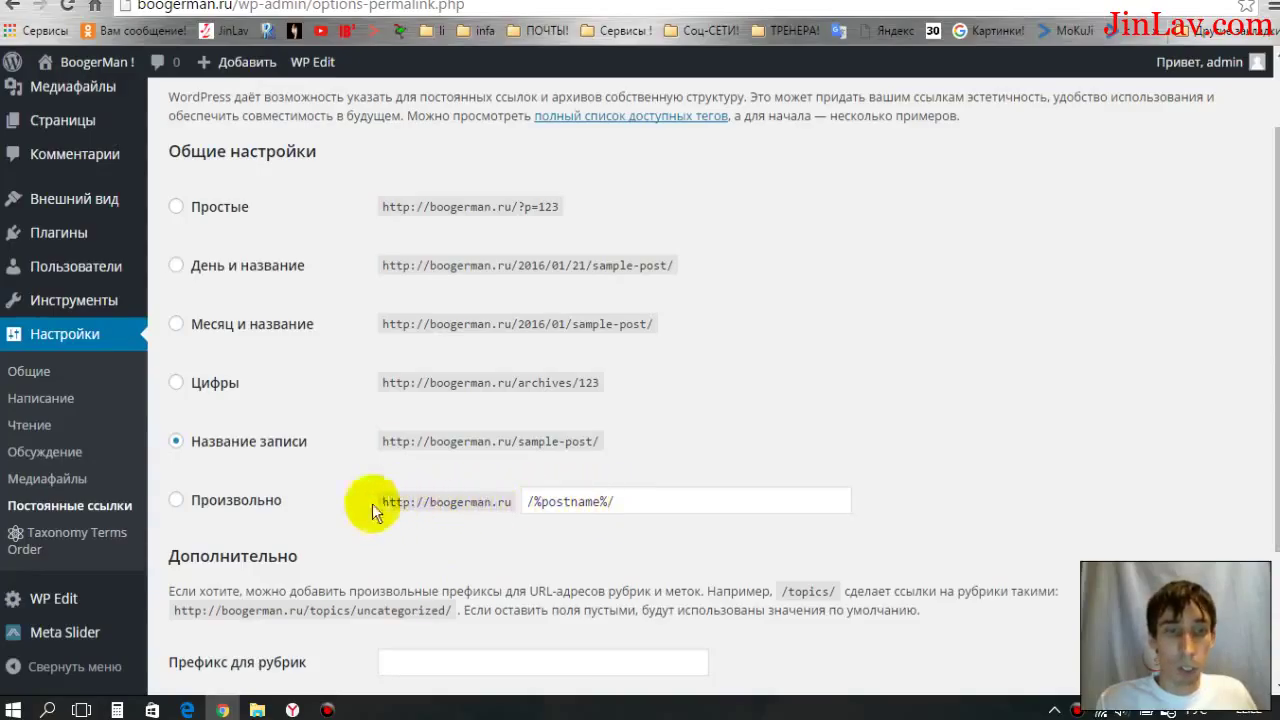
{"action": "scroll", "coordinate": [330, 500], "scroll_direction": "down", "scroll_amount": 2}
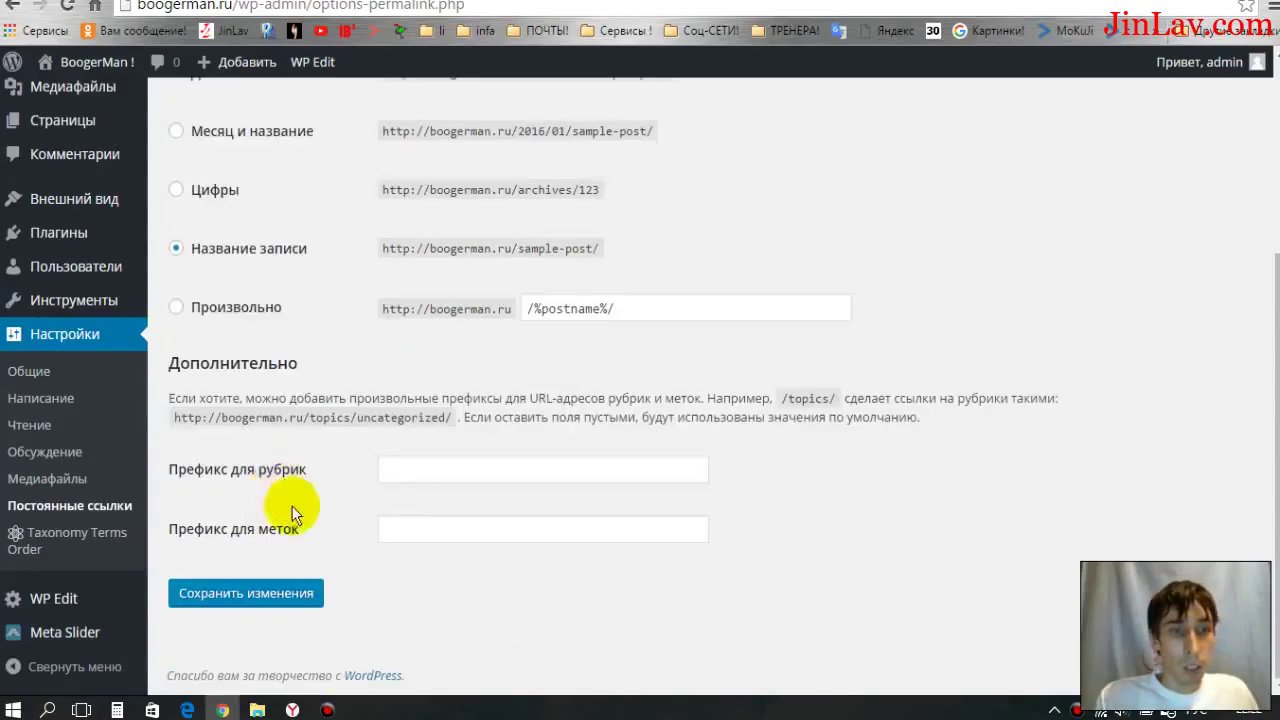
{"action": "mouse_move", "coordinate": [55, 637]}
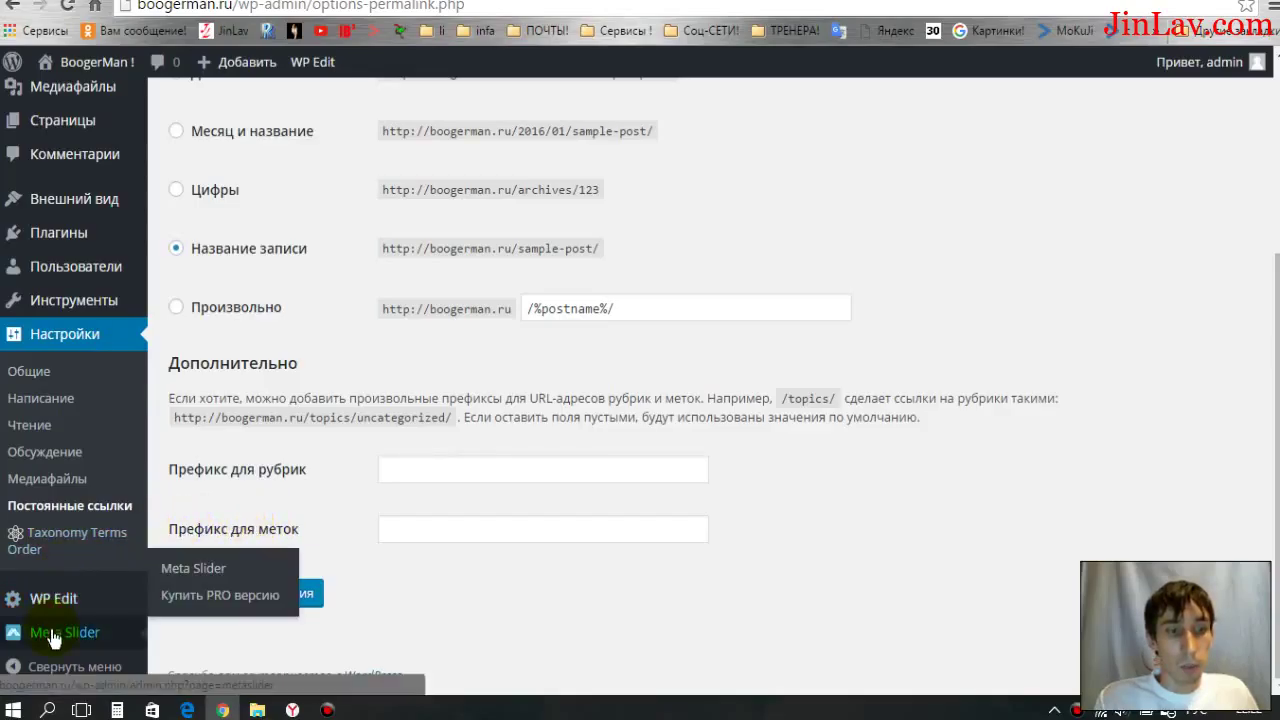
{"action": "left_click", "coordinate": [243, 593]}
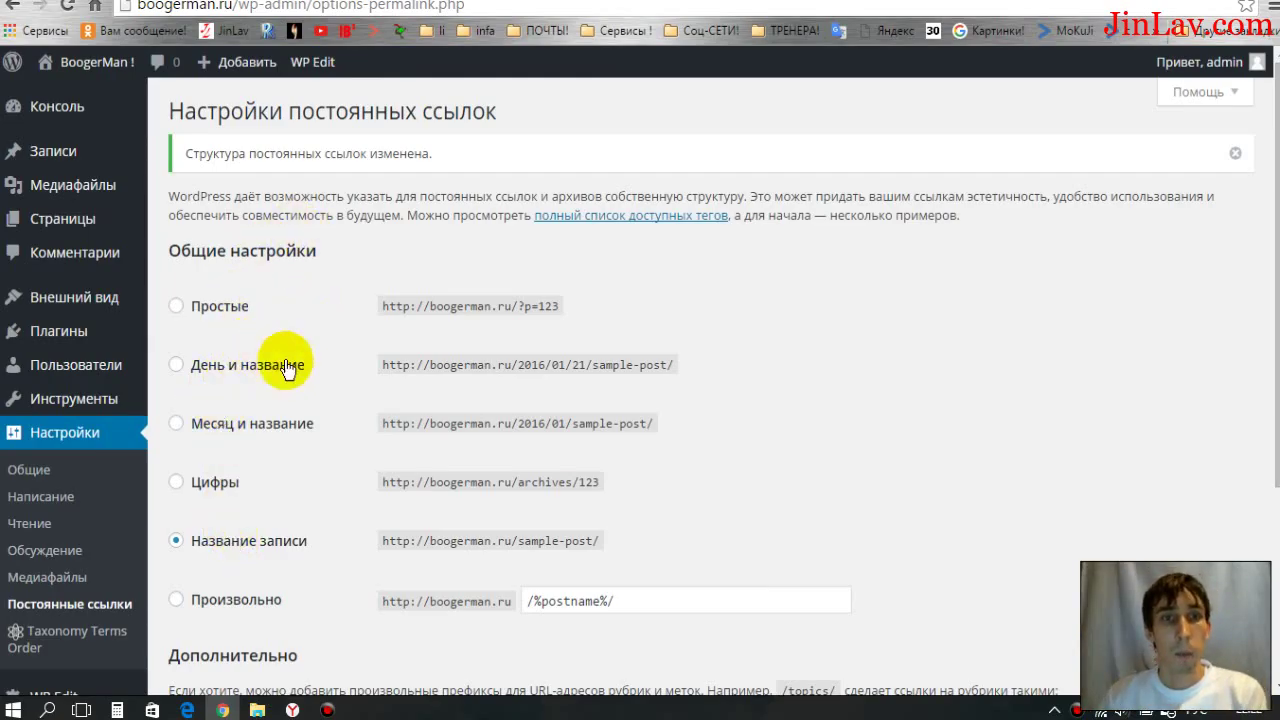
{"action": "scroll", "coordinate": [300, 430], "scroll_direction": "down", "scroll_amount": 1}
{"action": "scroll", "coordinate": [283, 432], "scroll_direction": "up", "scroll_amount": 1}
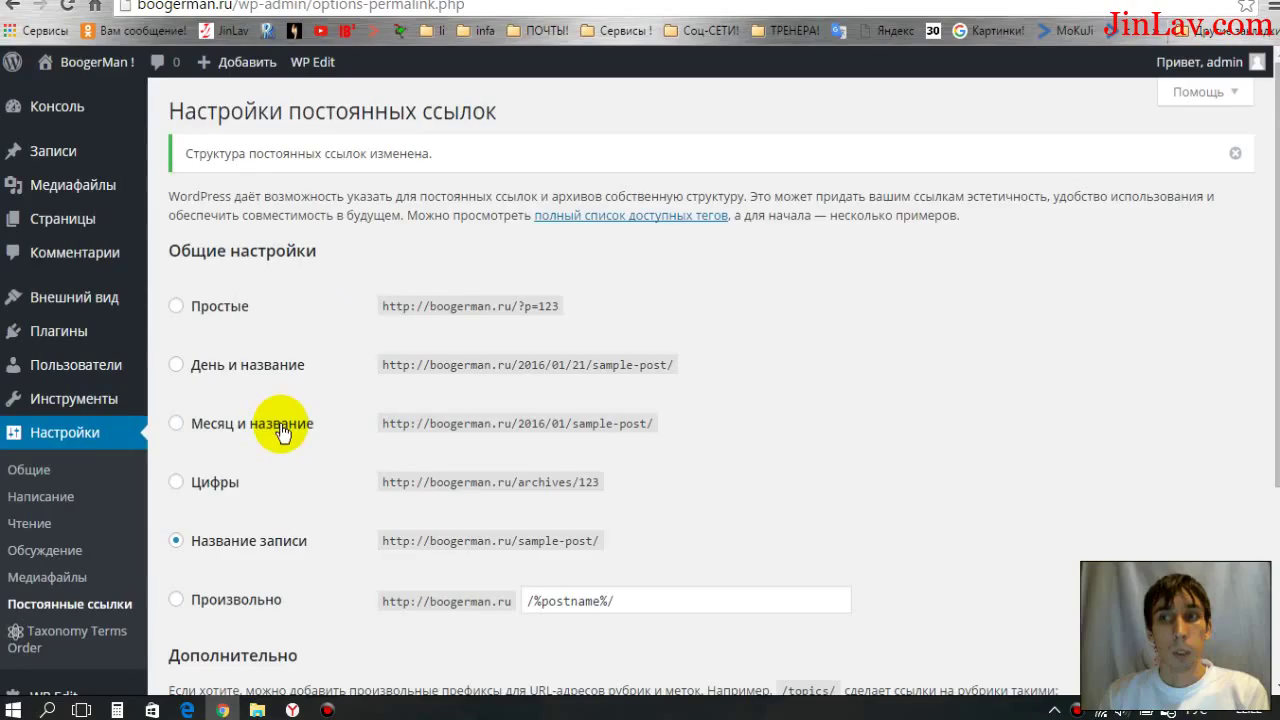
- Open the live site and visit its блог новостей and покрышка pages, returning to главная
{"action": "left_click", "coordinate": [55, 63]}
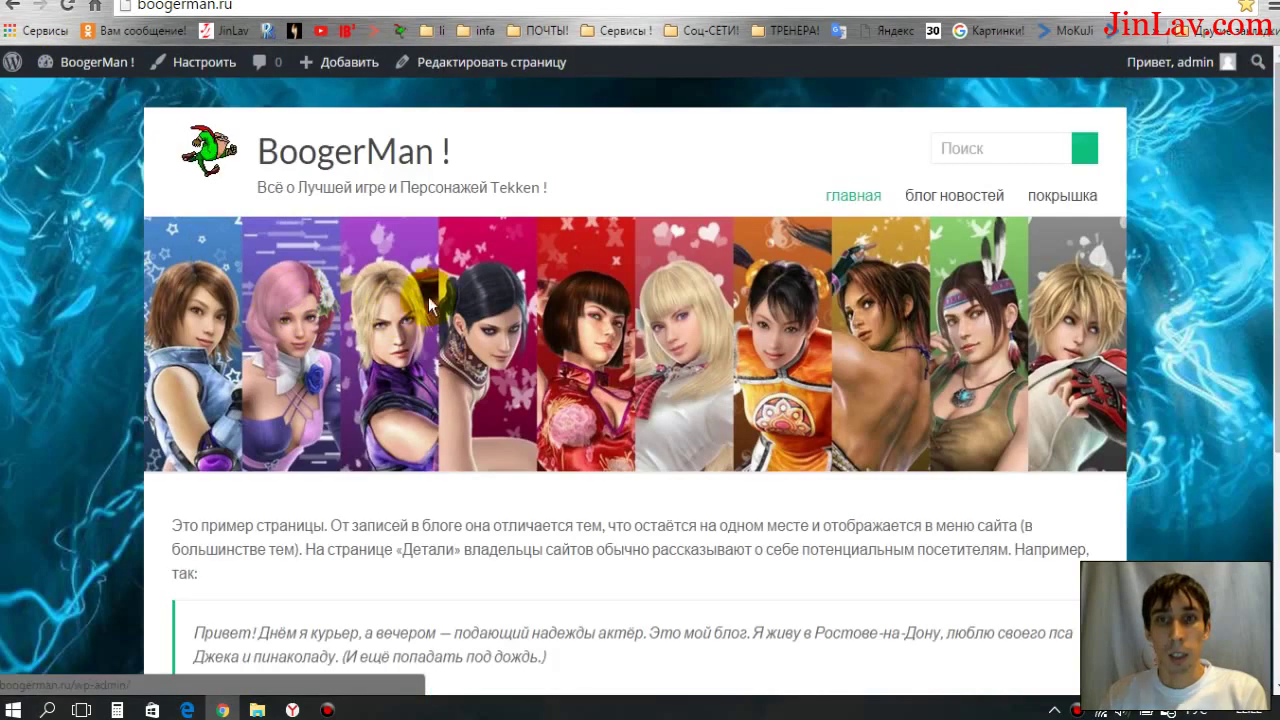
{"action": "scroll", "coordinate": [511, 240], "scroll_direction": "down", "scroll_amount": 4}
{"action": "scroll", "coordinate": [480, 251], "scroll_direction": "up", "scroll_amount": 4}
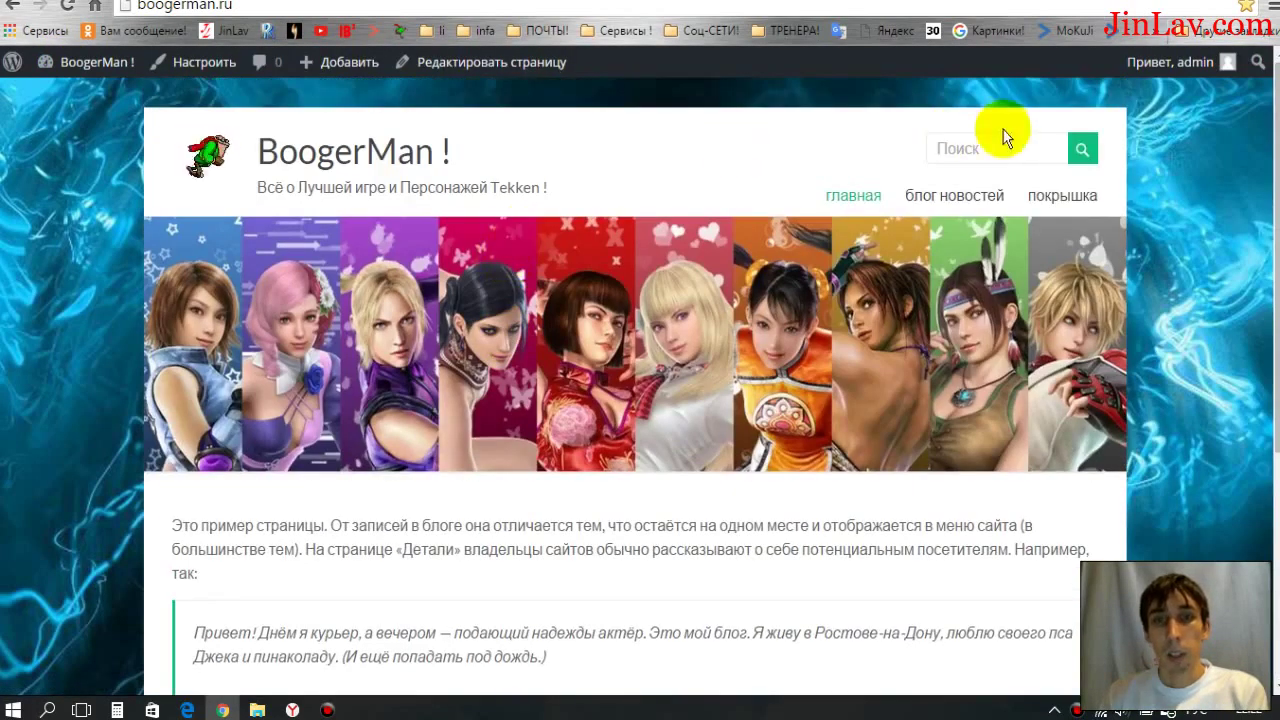
{"action": "left_click", "coordinate": [916, 203]}
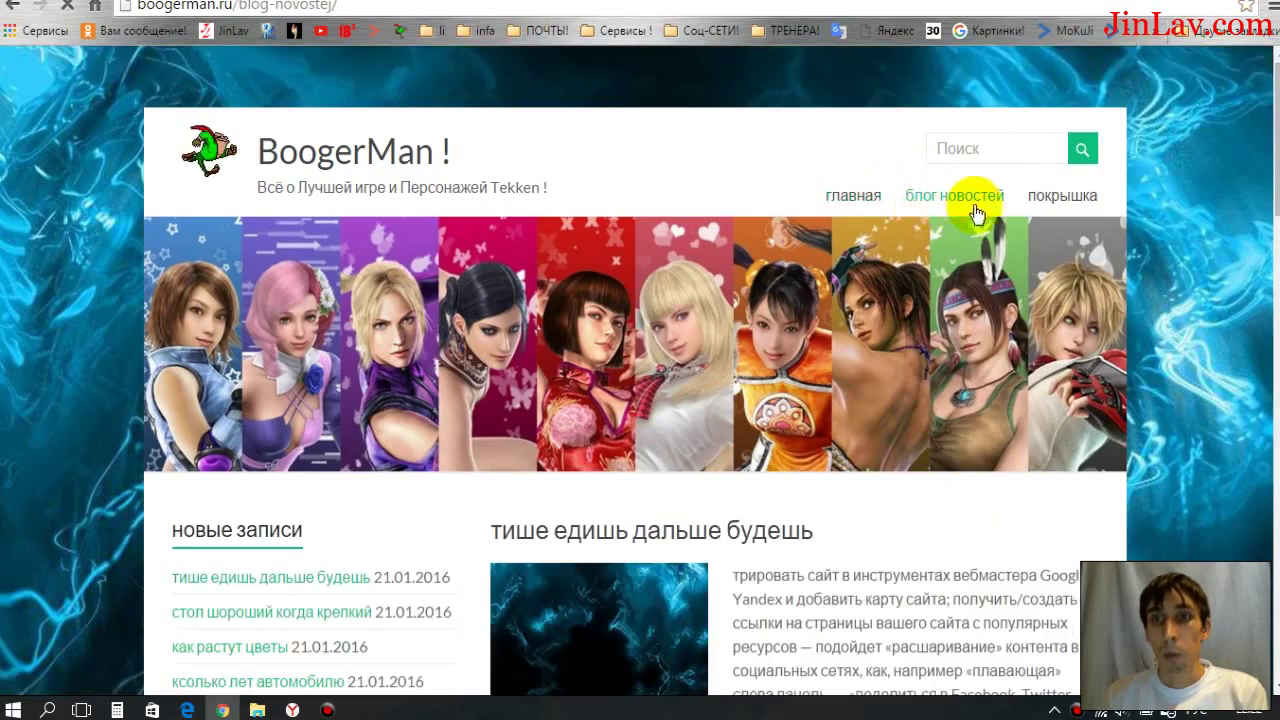
{"action": "left_click", "coordinate": [1060, 197]}
{"action": "left_click", "coordinate": [871, 200]}
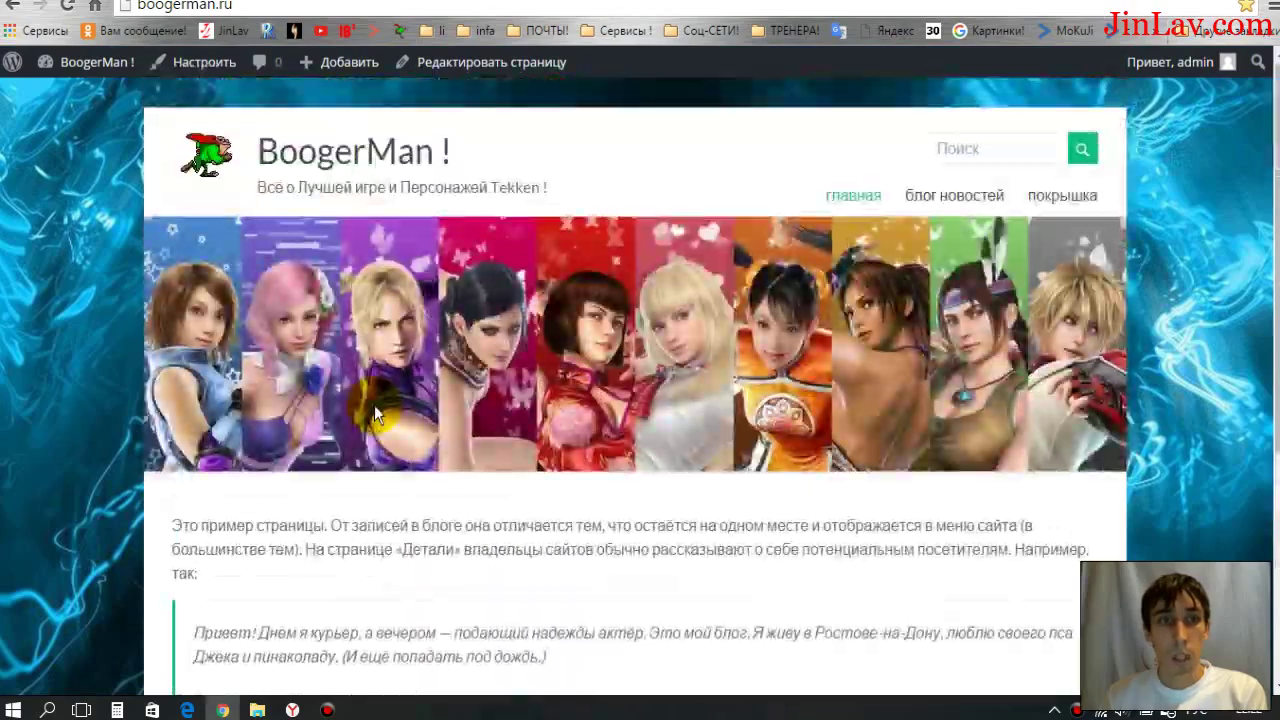
- Examine the live home page from its header, menu and banner to the sample text and footer
{"action": "scroll", "coordinate": [374, 405], "scroll_direction": "down", "scroll_amount": 3}
{"action": "scroll", "coordinate": [374, 405], "scroll_direction": "up", "scroll_amount": 3}
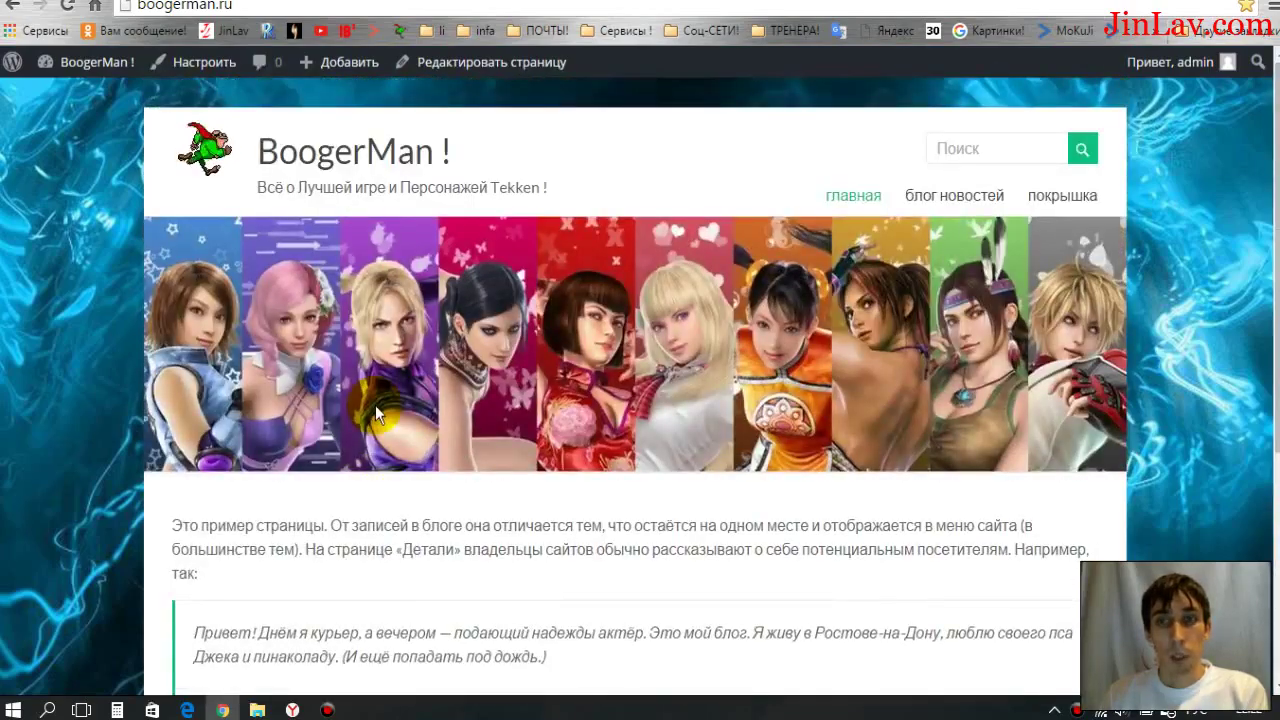
{"action": "scroll", "coordinate": [375, 405], "scroll_direction": "down", "scroll_amount": 2}
{"action": "scroll", "coordinate": [375, 405], "scroll_direction": "up", "scroll_amount": 2}
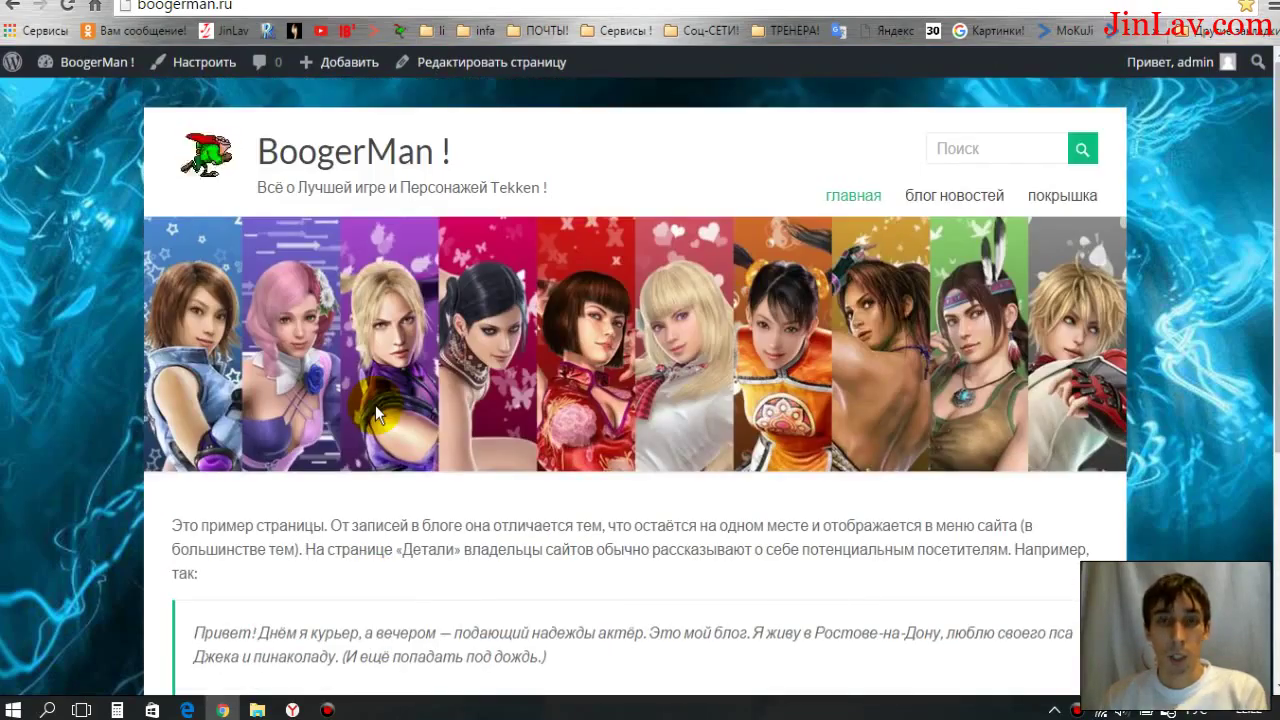
{"action": "scroll", "coordinate": [730, 462], "scroll_direction": "down", "scroll_amount": 4}
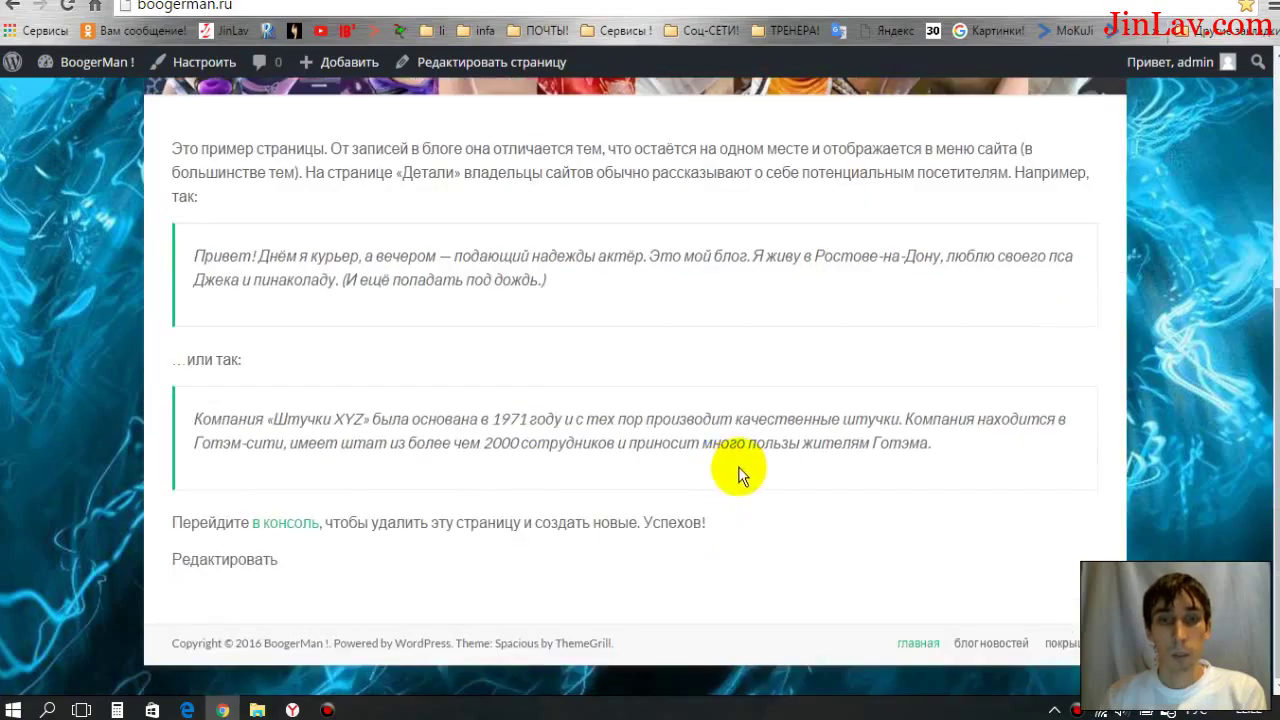
{"action": "scroll", "coordinate": [739, 465], "scroll_direction": "up", "scroll_amount": 4}
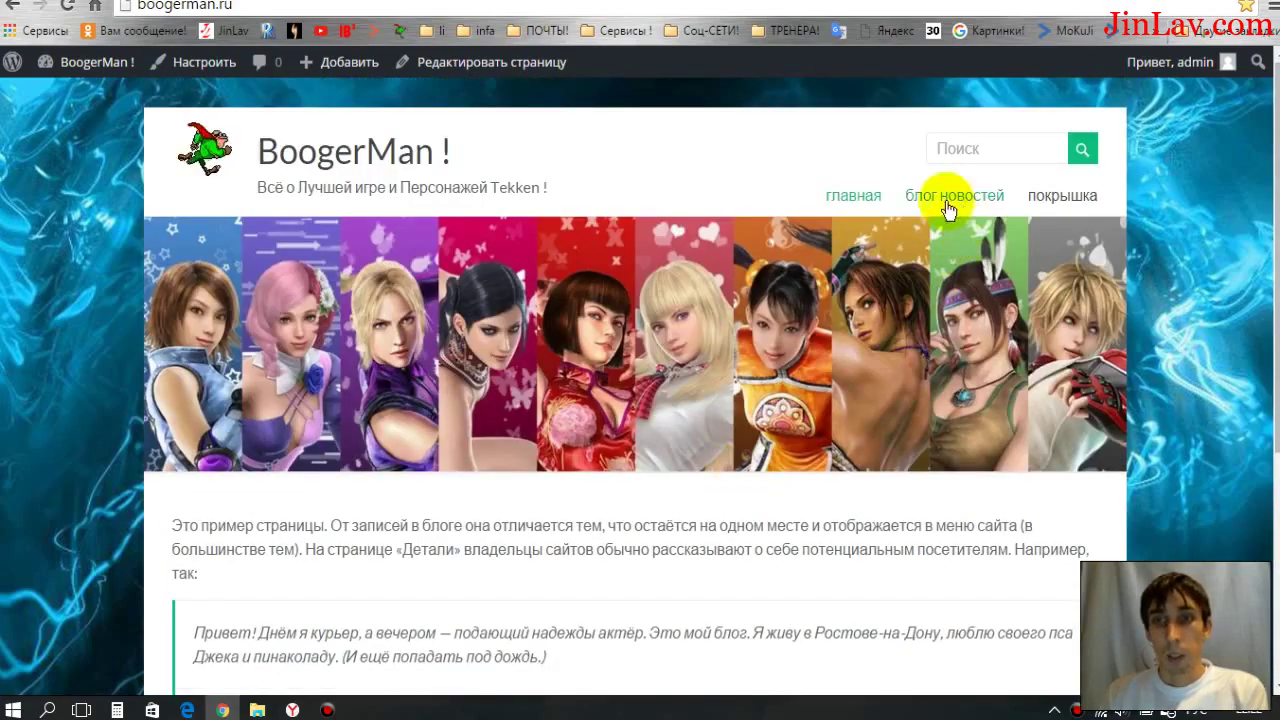
{"action": "scroll", "coordinate": [548, 463], "scroll_direction": "down", "scroll_amount": 3}
{"action": "scroll", "coordinate": [591, 500], "scroll_direction": "up", "scroll_amount": 3}
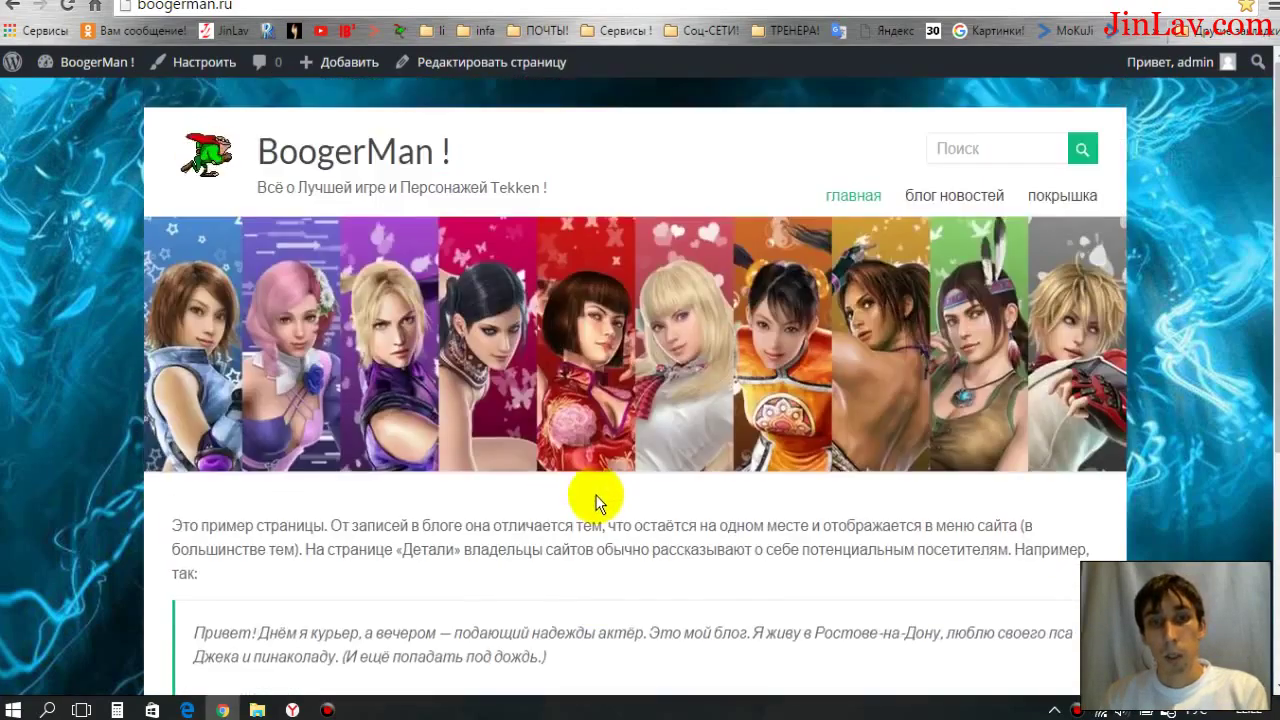
{"action": "scroll", "coordinate": [571, 537], "scroll_direction": "down", "scroll_amount": 4}
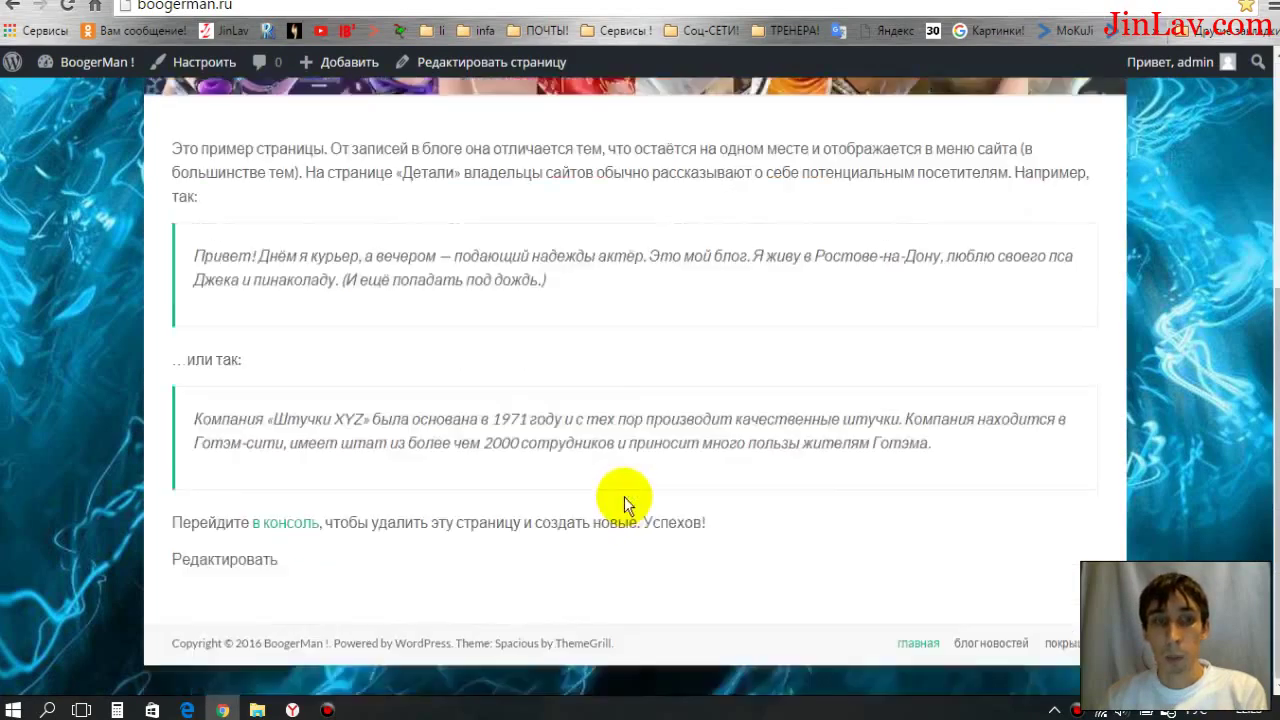
{"action": "scroll", "coordinate": [606, 509], "scroll_direction": "up", "scroll_amount": 4}
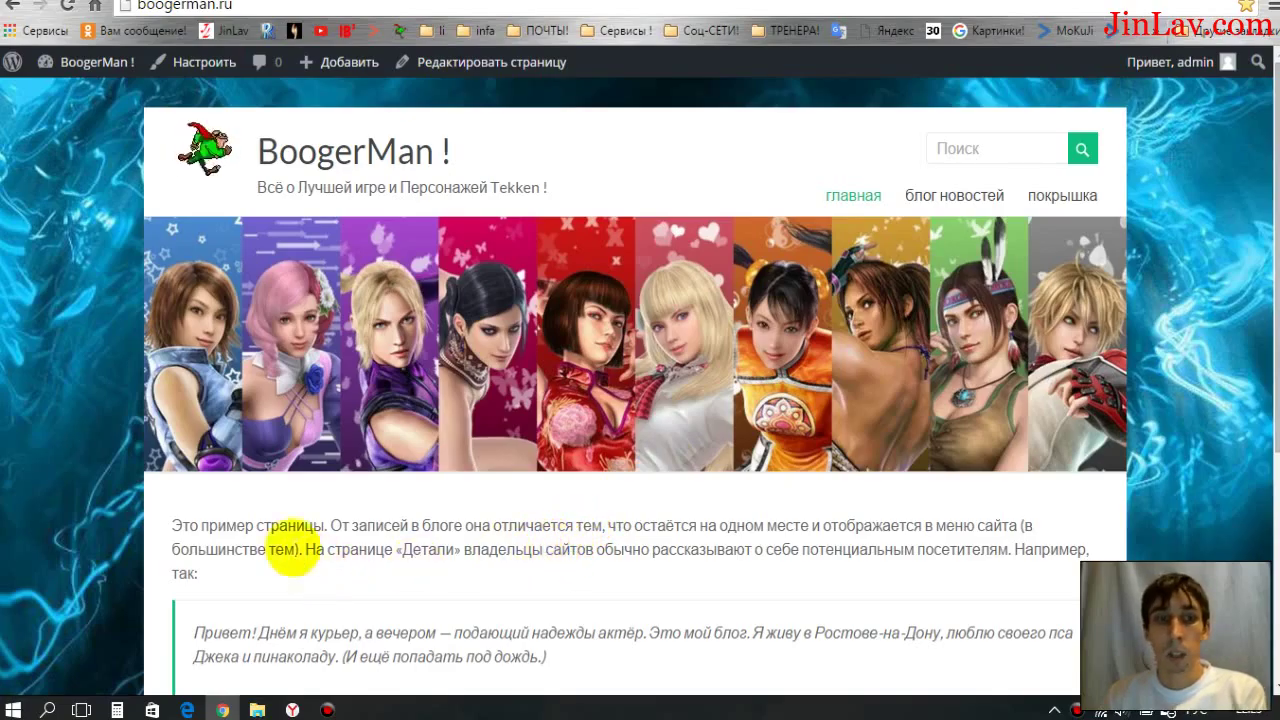
{"action": "scroll", "coordinate": [219, 511], "scroll_direction": "down", "scroll_amount": 3}
{"action": "scroll", "coordinate": [227, 510], "scroll_direction": "up", "scroll_amount": 3}
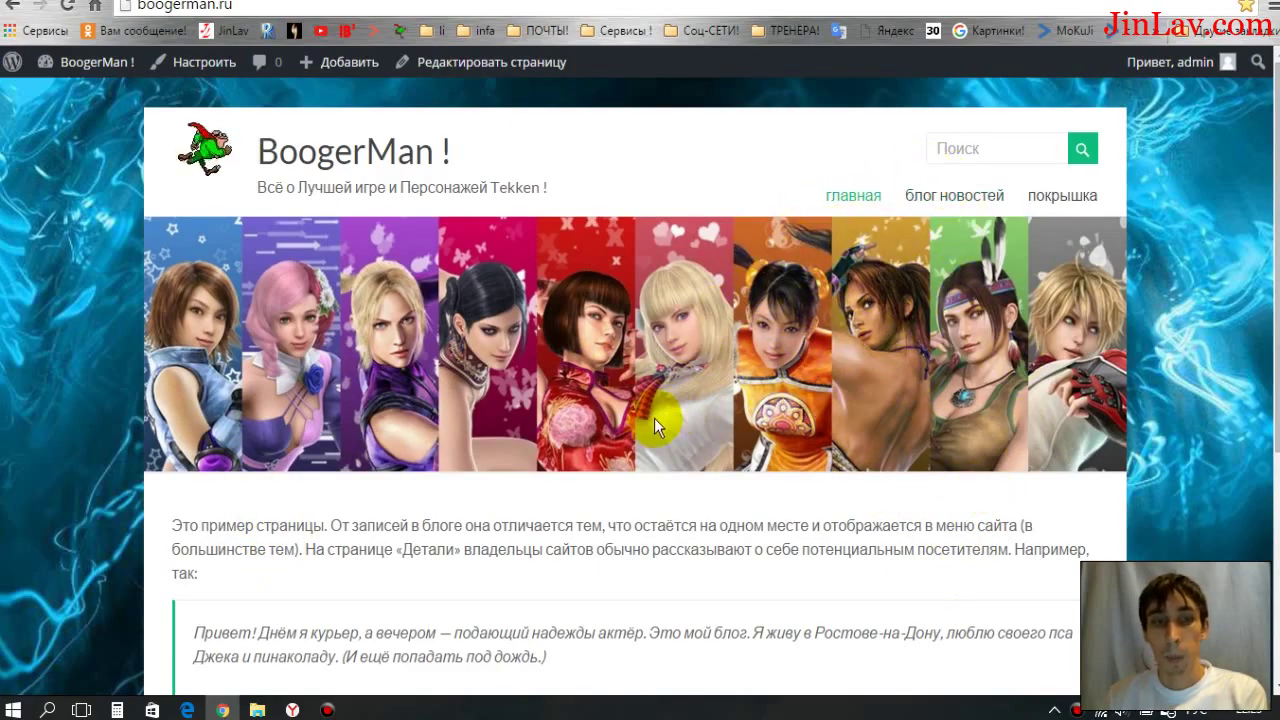
{"action": "scroll", "coordinate": [655, 511], "scroll_direction": "down", "scroll_amount": 1}
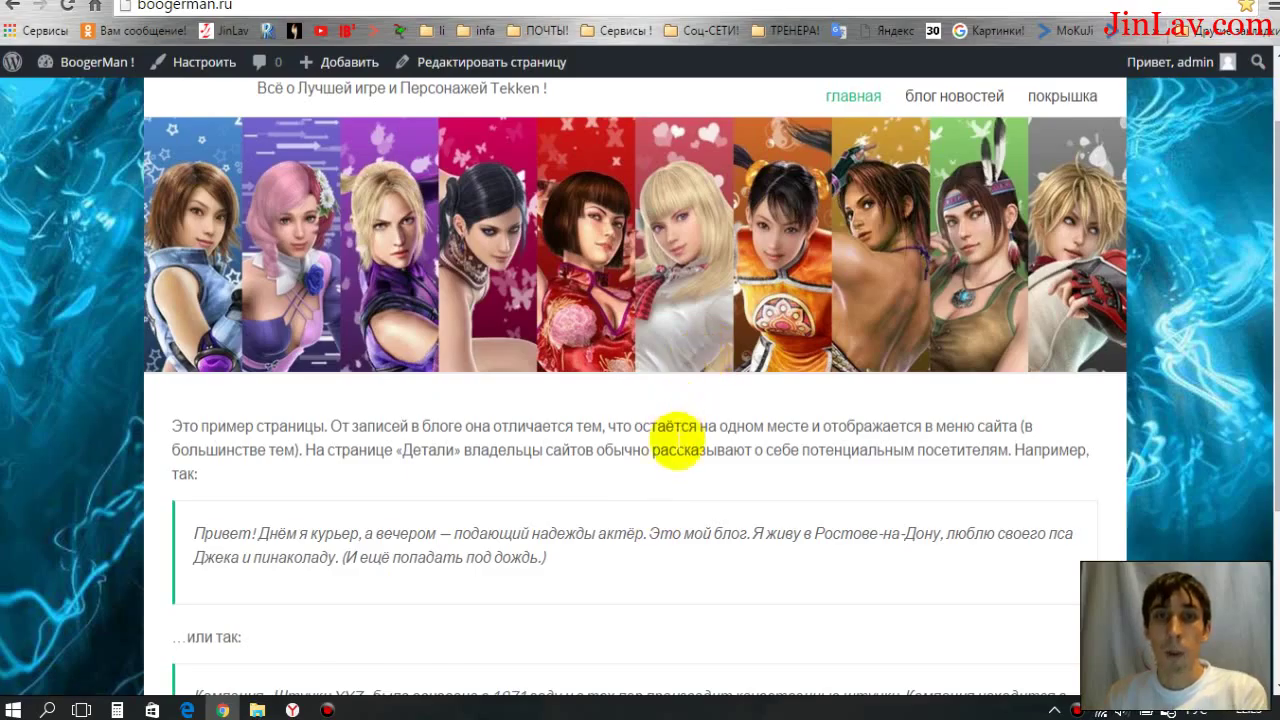
{"action": "scroll", "coordinate": [690, 425], "scroll_direction": "up", "scroll_amount": 1}
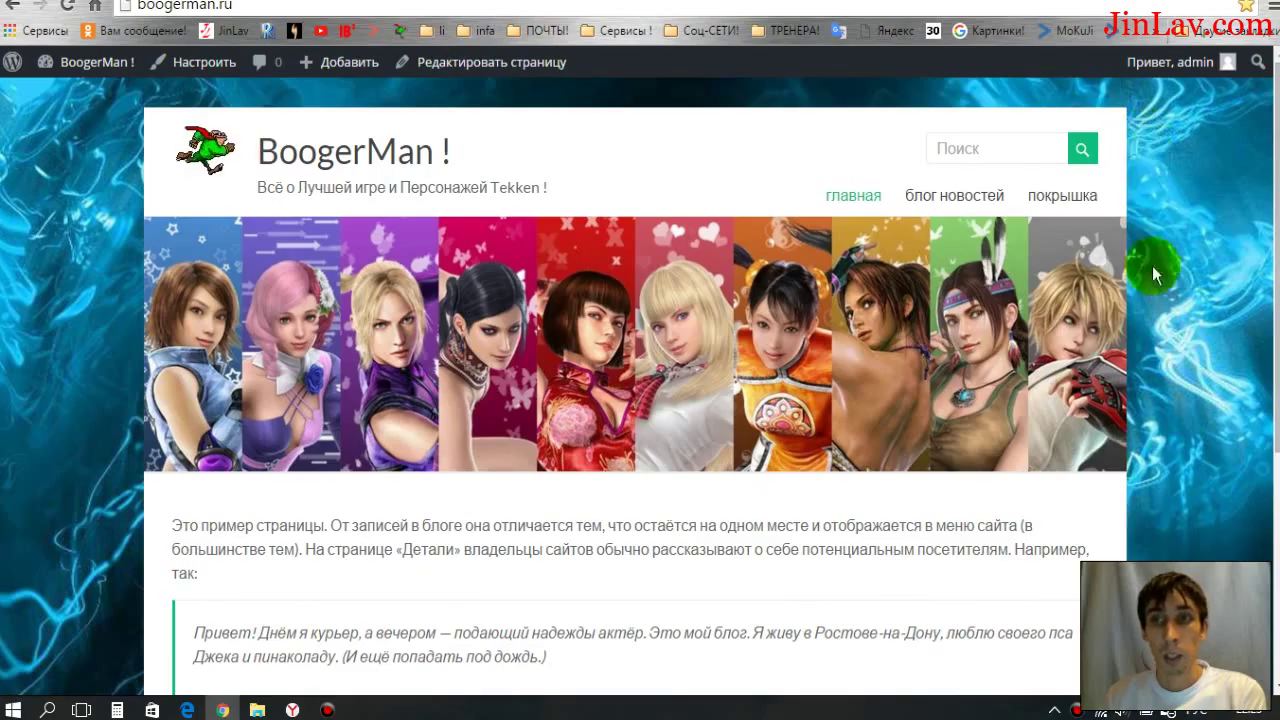
{"action": "scroll", "coordinate": [1152, 265], "scroll_direction": "down", "scroll_amount": 4}
{"action": "scroll", "coordinate": [1033, 421], "scroll_direction": "up", "scroll_amount": 4}
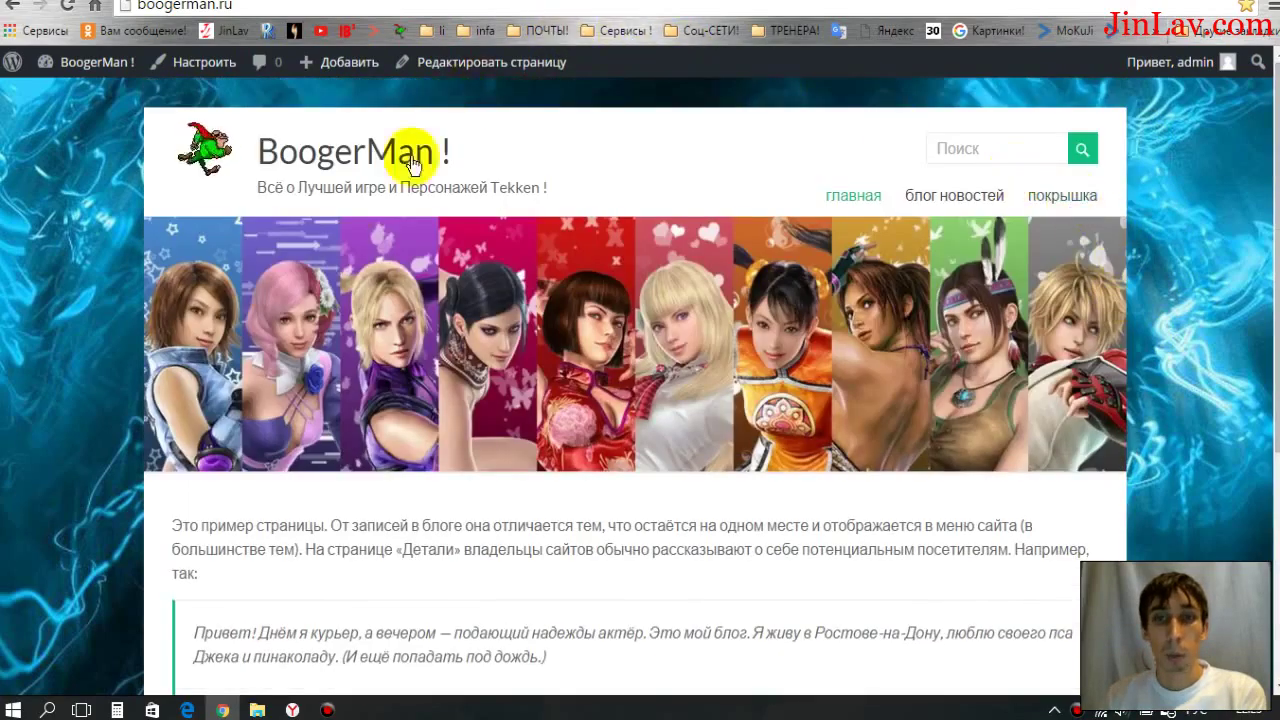